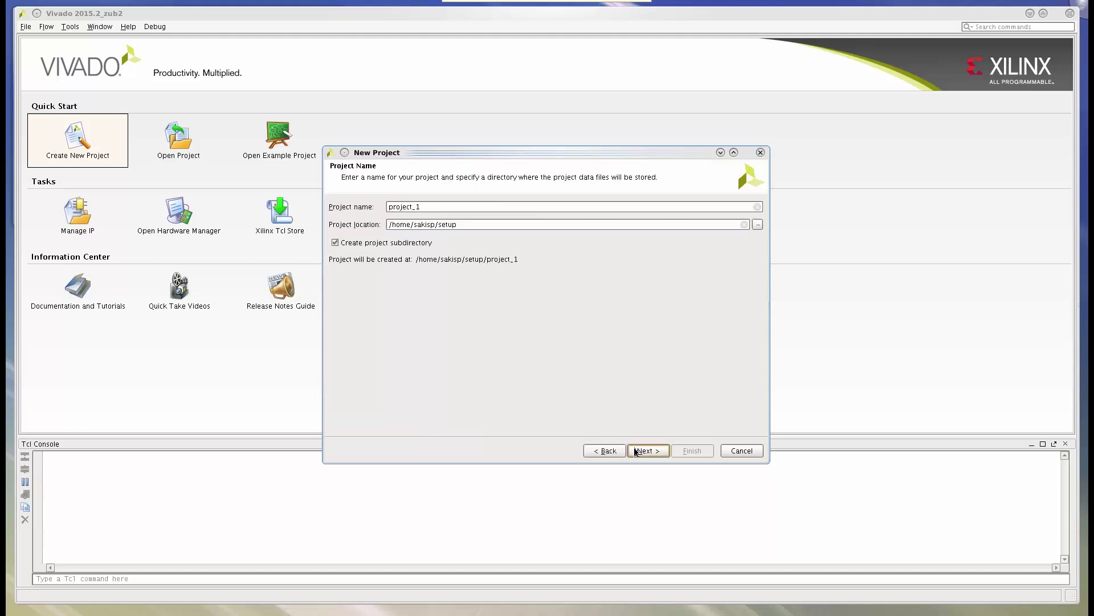
Define a new RTL project named project_1 without adding any sources, existing IP or constraints
{"action": "left_click", "coordinate": [638, 451]}
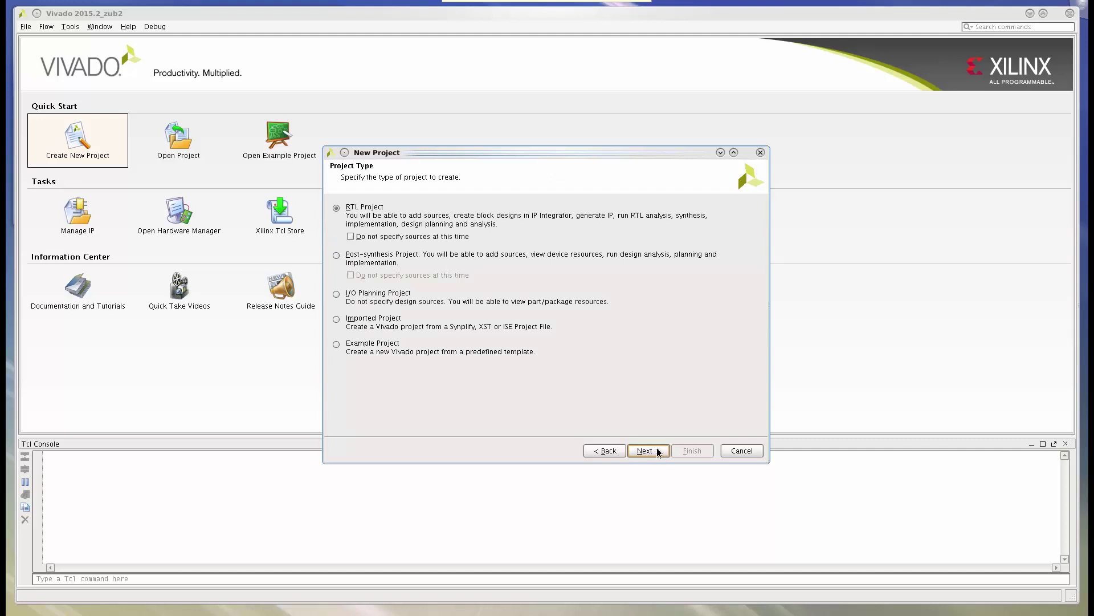
{"action": "left_click", "coordinate": [657, 451]}
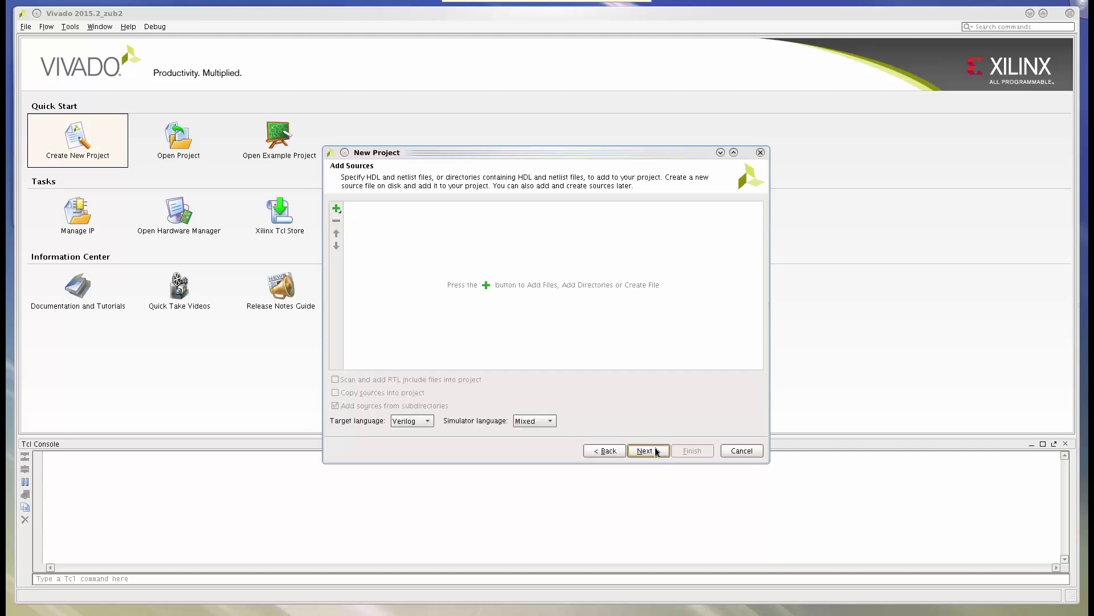
{"action": "left_click", "coordinate": [655, 452]}
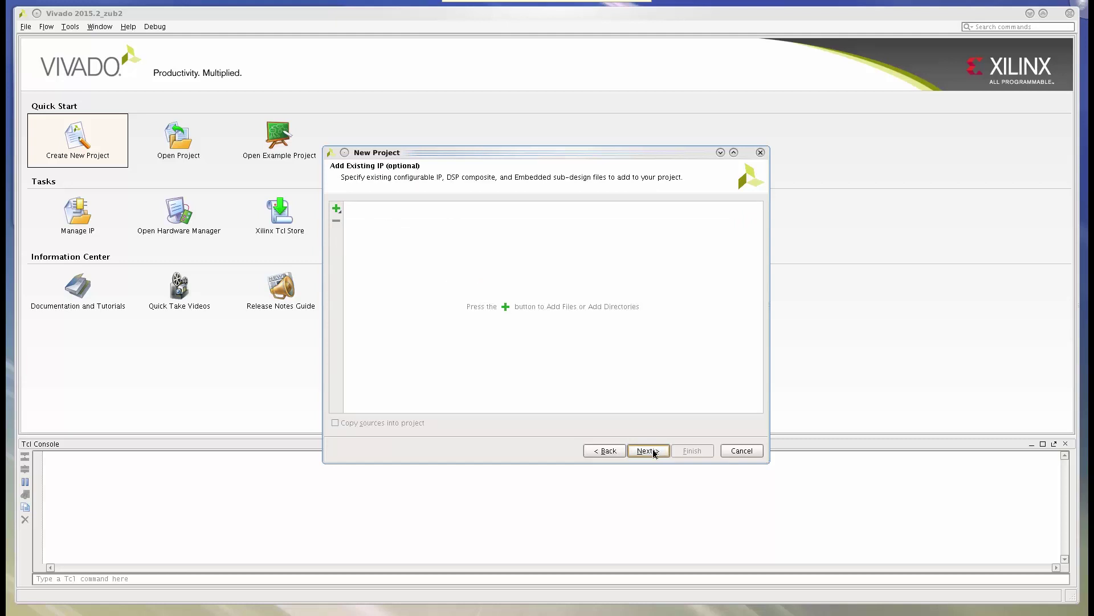
{"action": "left_click", "coordinate": [650, 453]}
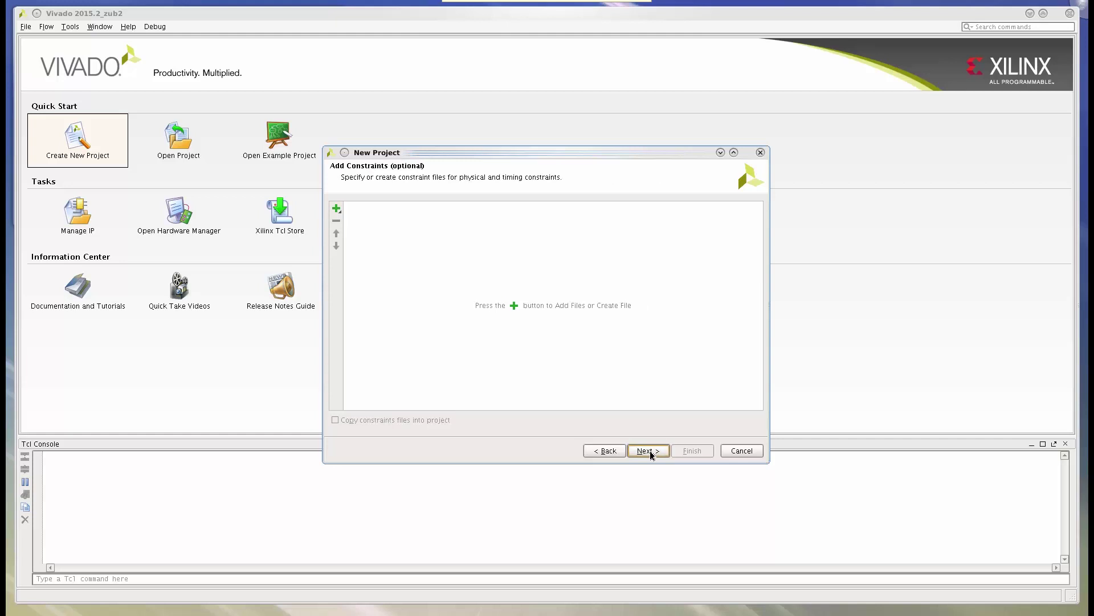
{"action": "left_click", "coordinate": [650, 452]}
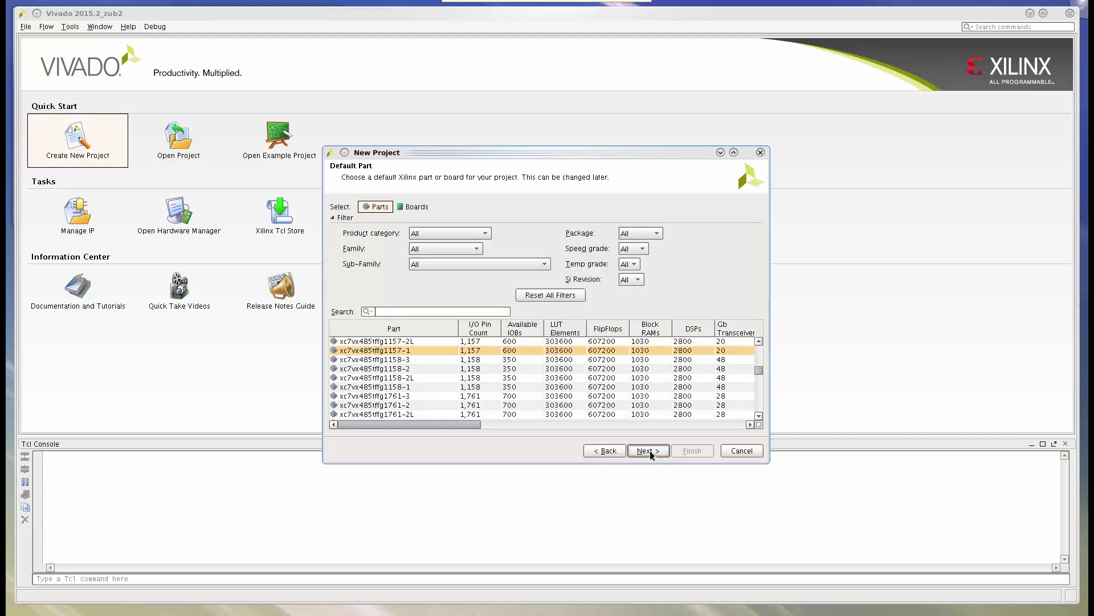
Filter the parts to the Zynq UltraScale+ family and Zynq UltraScale+ ES1 sub-family, and create the project with part xczu9eg-ffvb1156-3-e-es1
{"action": "left_click", "coordinate": [477, 250]}
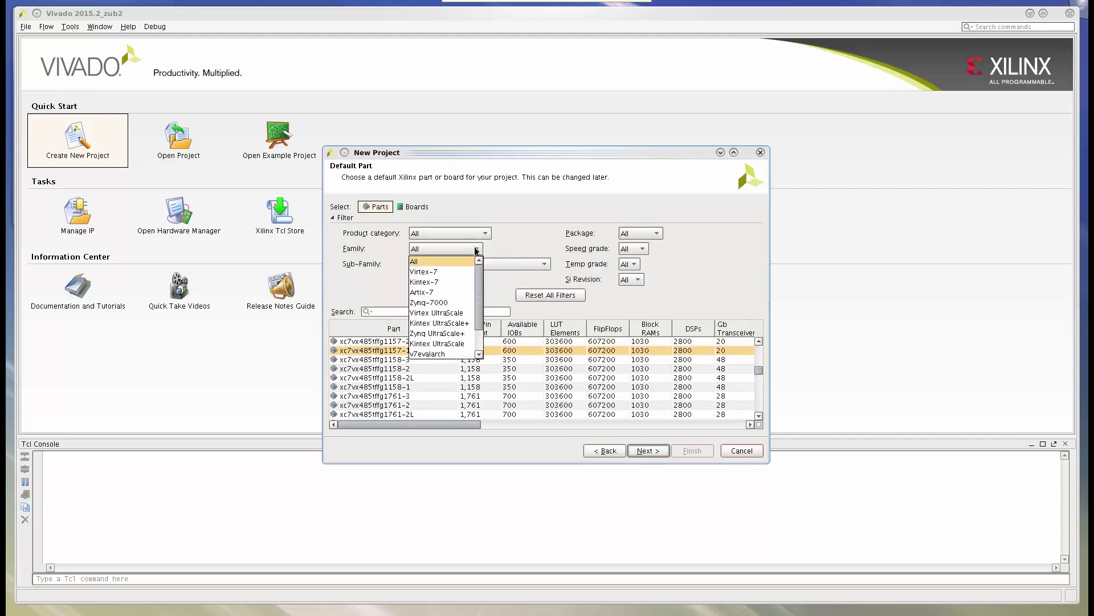
{"action": "left_click", "coordinate": [454, 333]}
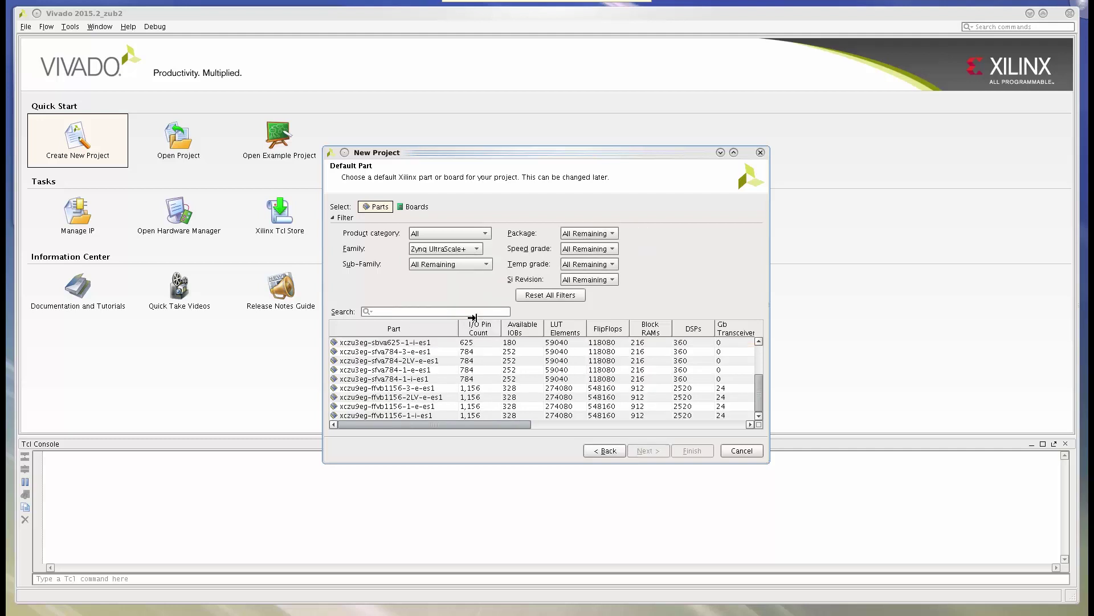
{"action": "left_click", "coordinate": [488, 266]}
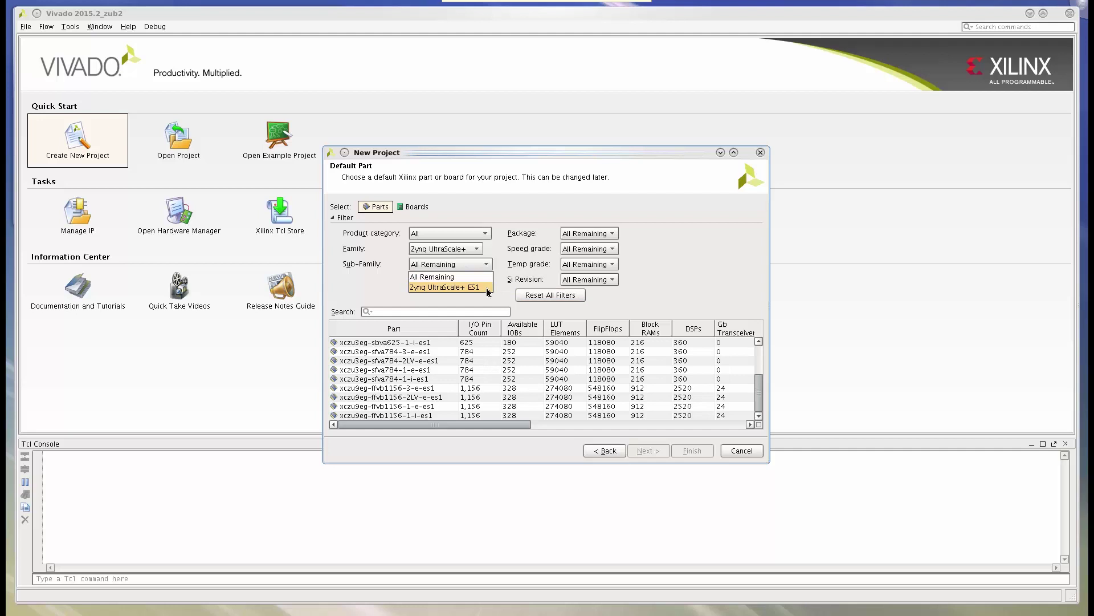
{"action": "left_click", "coordinate": [467, 287]}
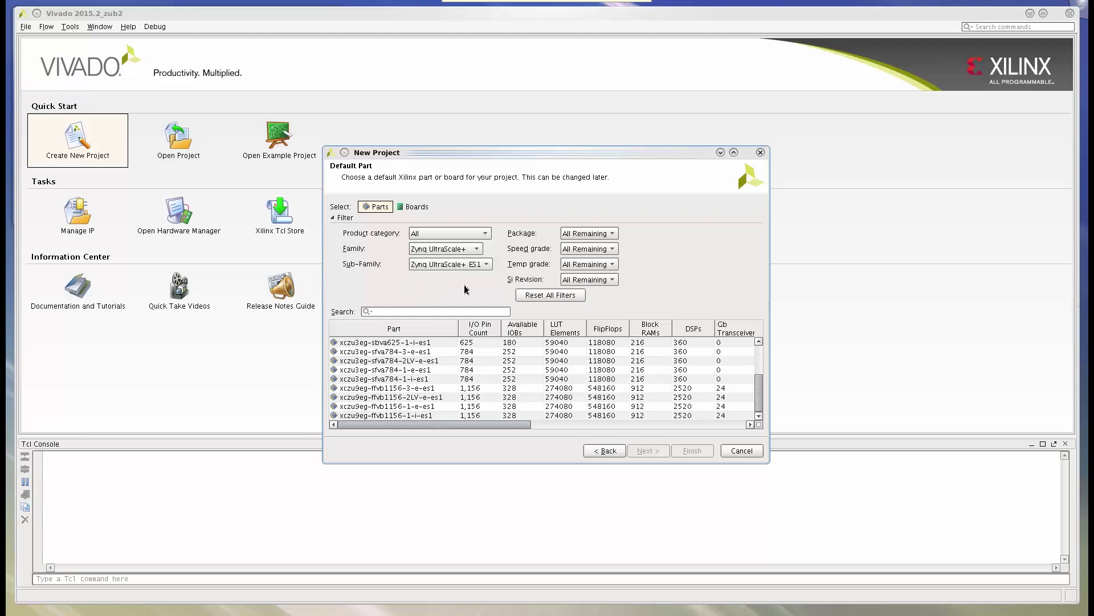
{"action": "left_click", "coordinate": [374, 390]}
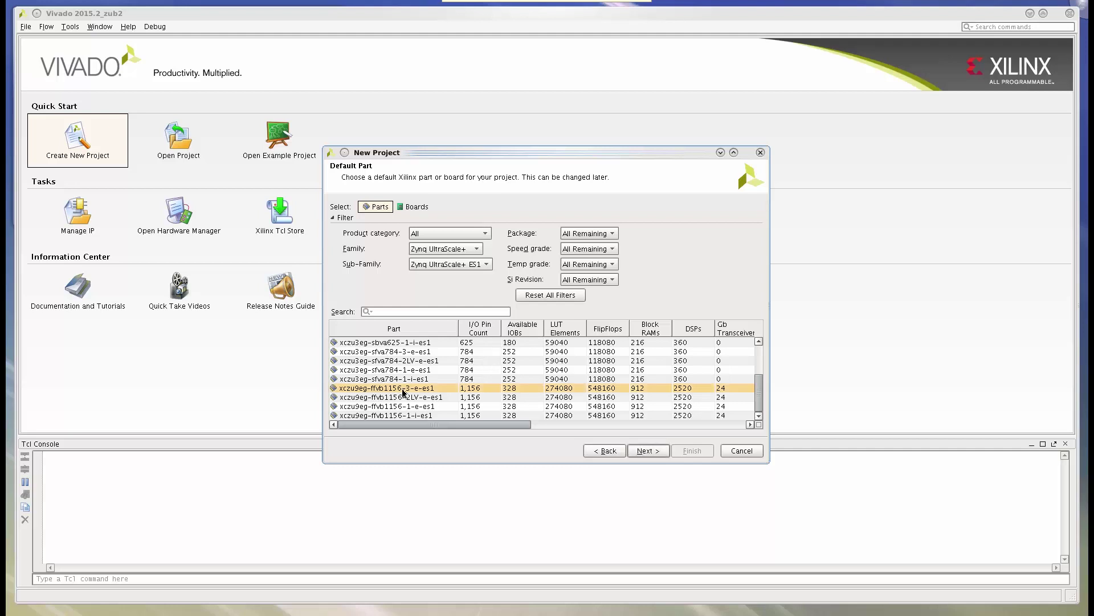
{"action": "left_click", "coordinate": [655, 451]}
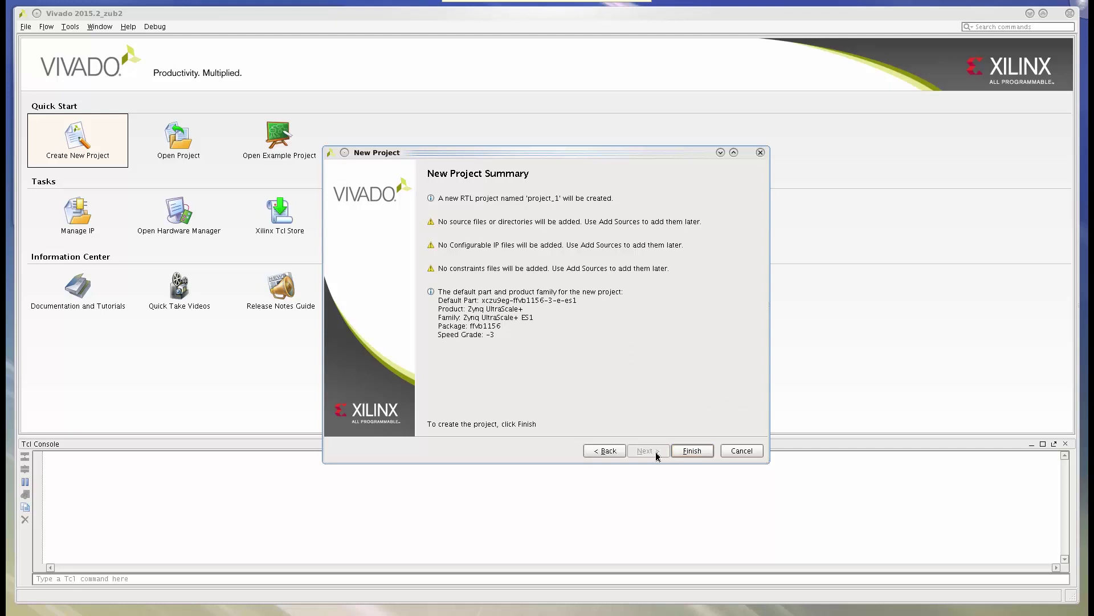
{"action": "left_click", "coordinate": [691, 451]}
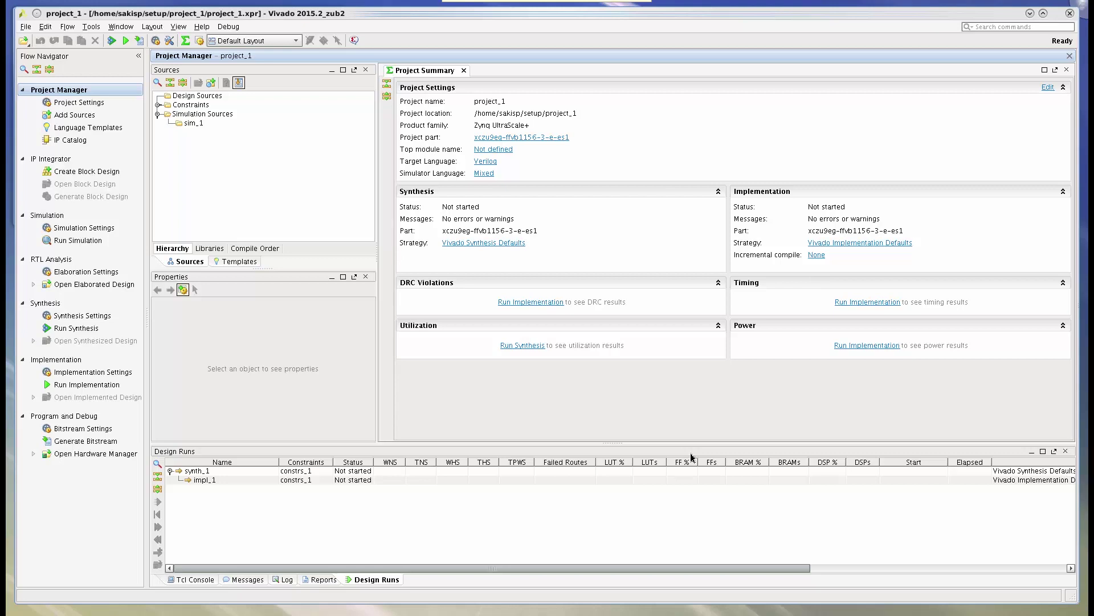
Create a block design named design_1 and add the ZYNQ UltraScale MPSoc IP to it
{"action": "left_click", "coordinate": [79, 170]}
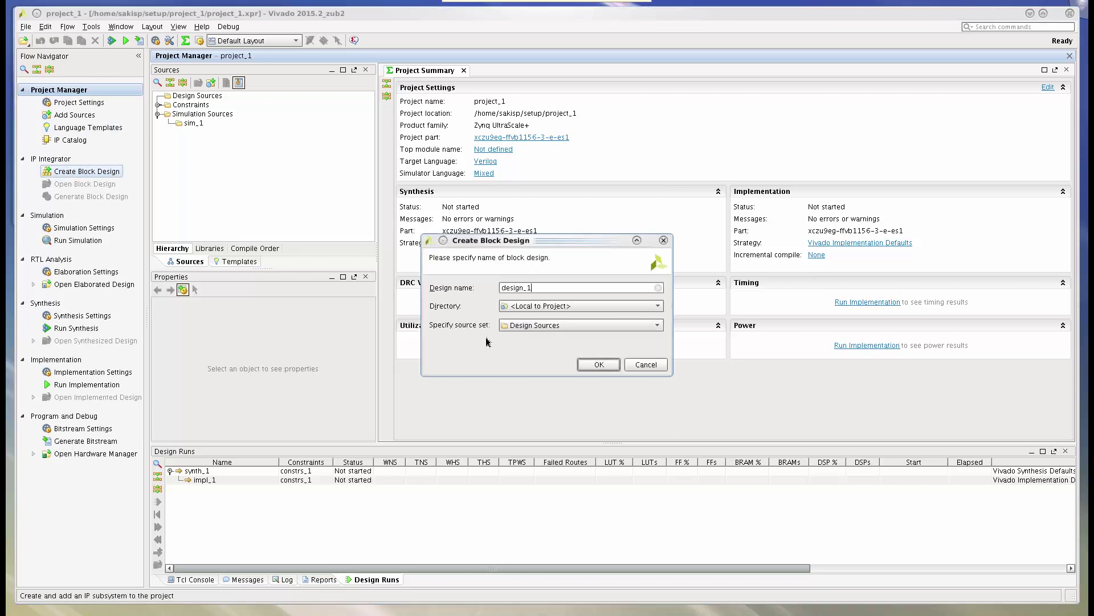
{"action": "left_click", "coordinate": [596, 368]}
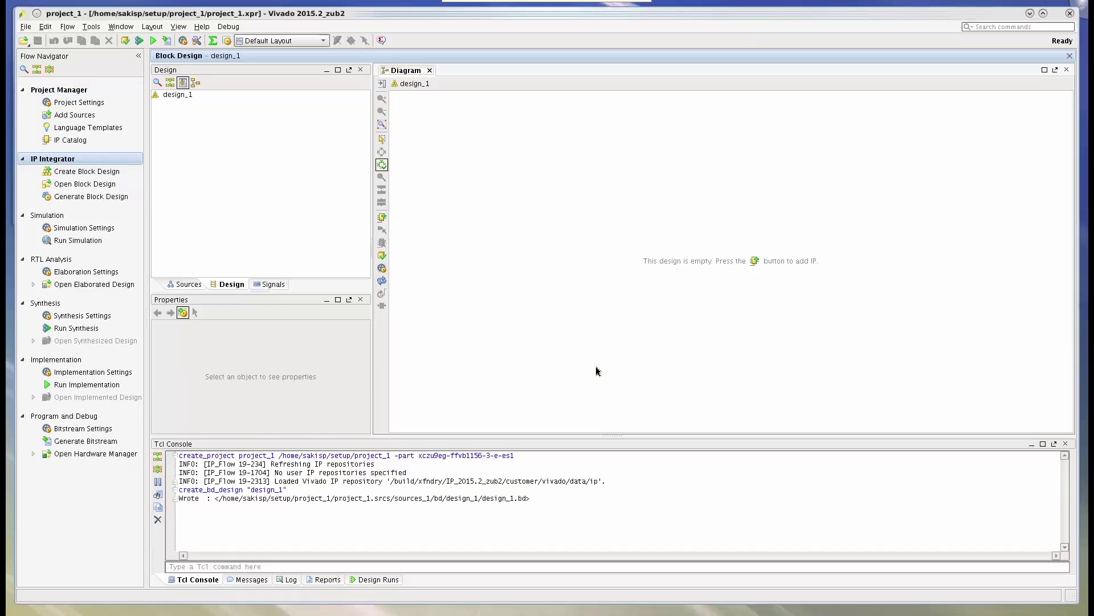
{"action": "right_click", "coordinate": [646, 224]}
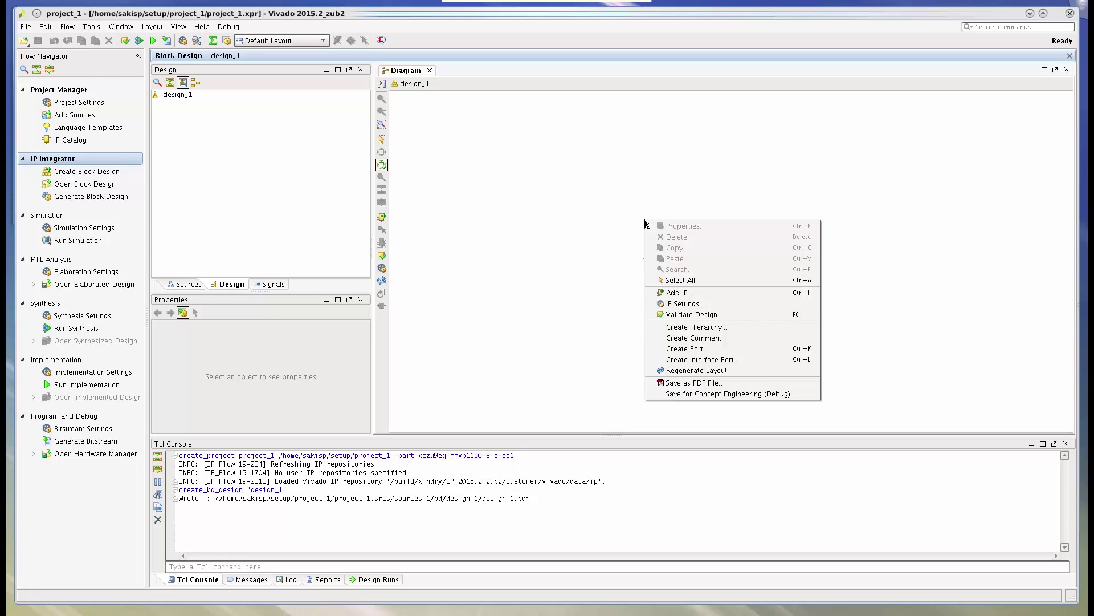
{"action": "left_click", "coordinate": [672, 294]}
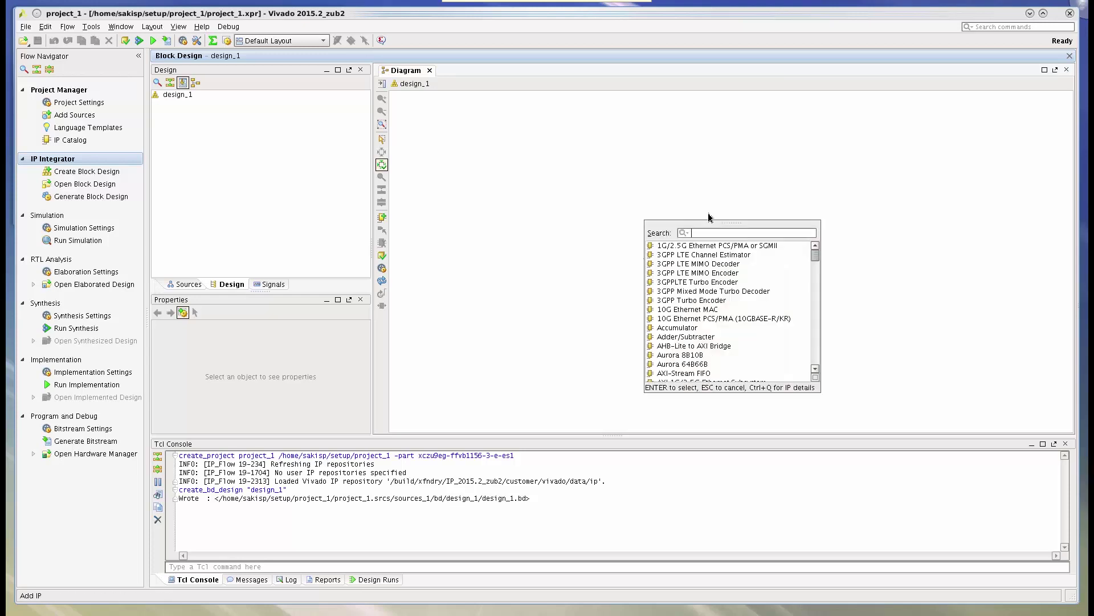
{"action": "type", "text": "zyn"}
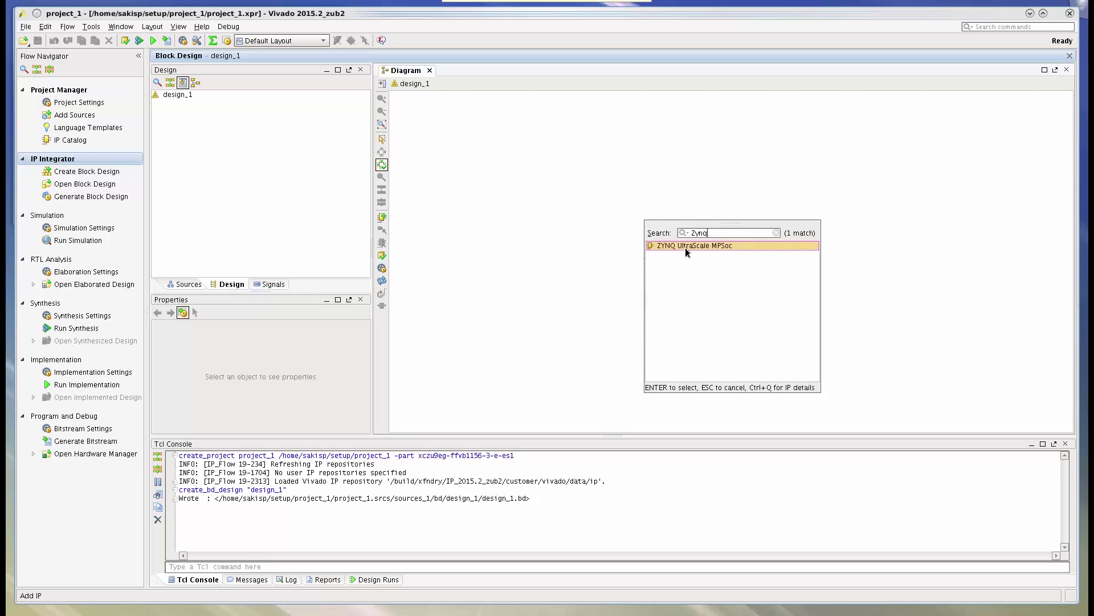
{"action": "double_click", "coordinate": [687, 246]}
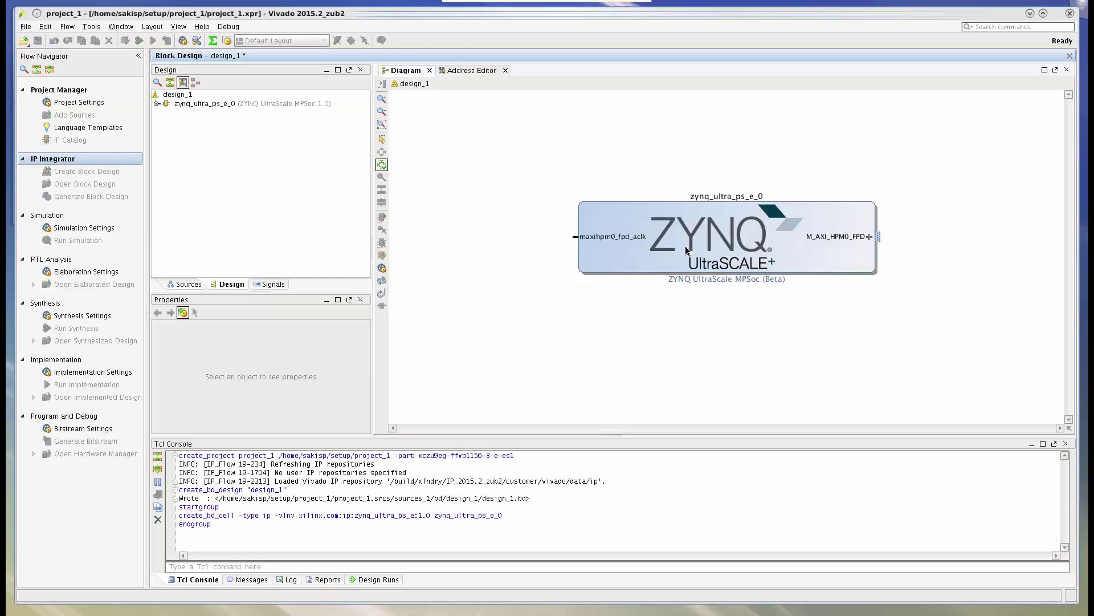
Add the AXI GPIO IP to the block design beside the ZYNQ block
{"action": "right_click", "coordinate": [484, 170]}
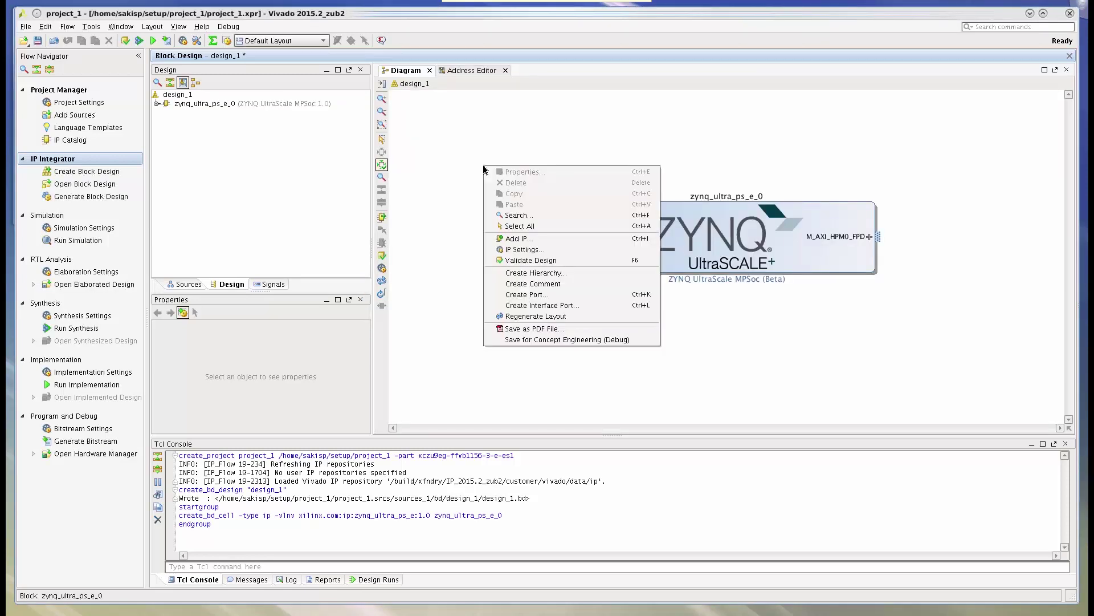
{"action": "left_click", "coordinate": [515, 240]}
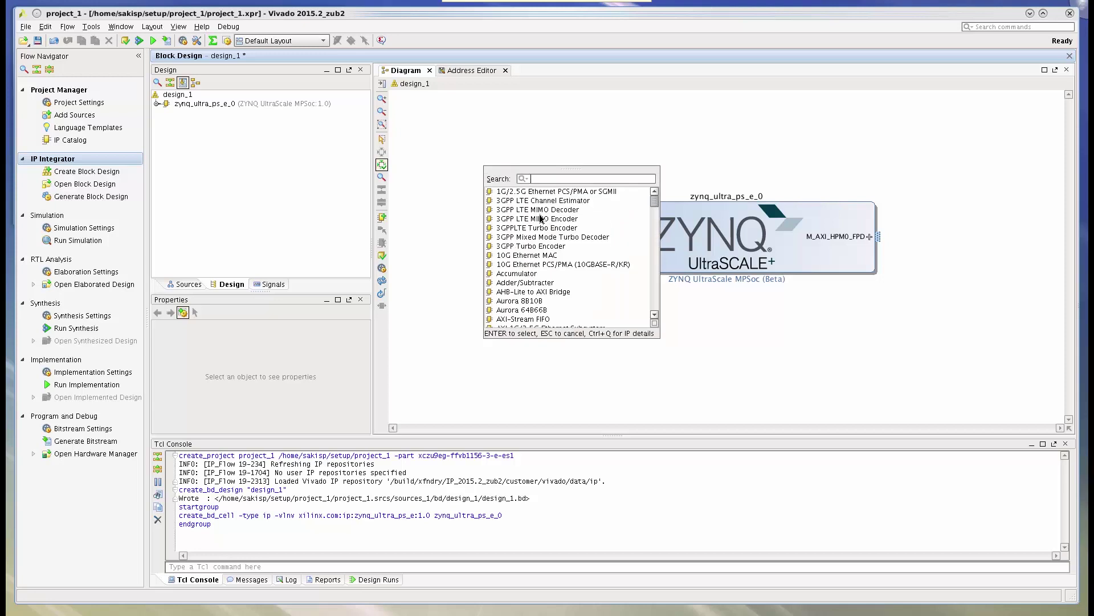
{"action": "type", "text": "AXI"}
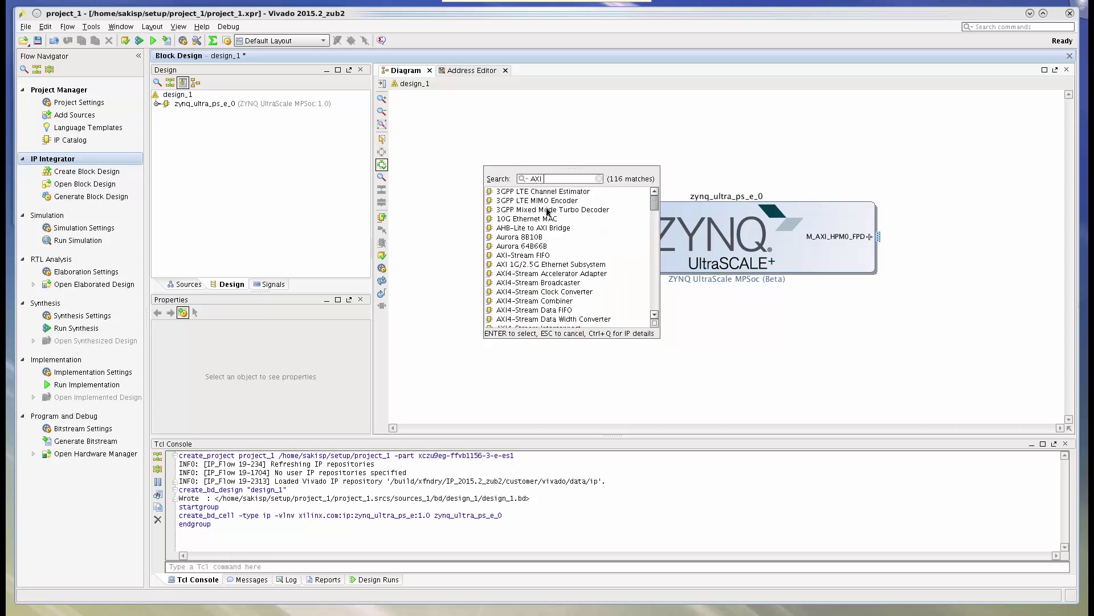
{"action": "type", "text": " GPI"}
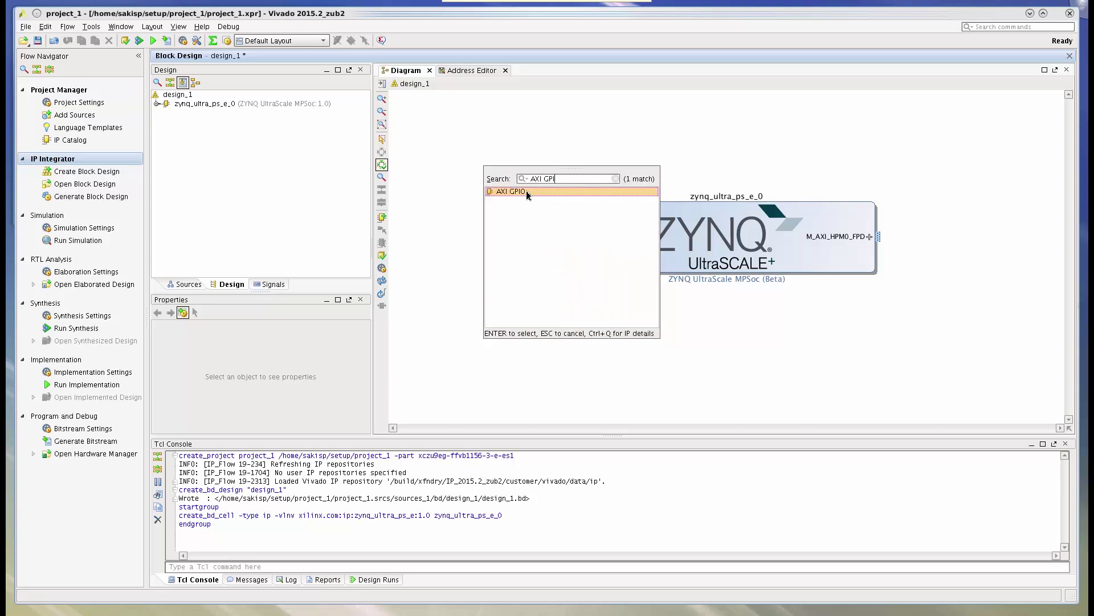
{"action": "double_click", "coordinate": [528, 191]}
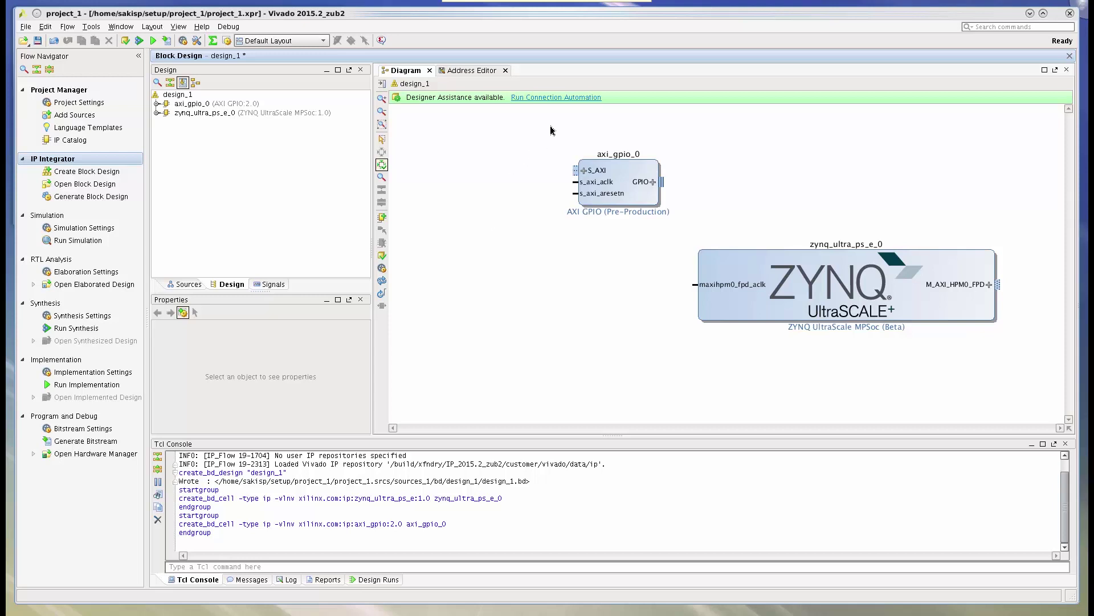
Run connection automation for both the GPIO and S_AXI interfaces of axi_gpio_0
{"action": "left_click", "coordinate": [553, 97]}
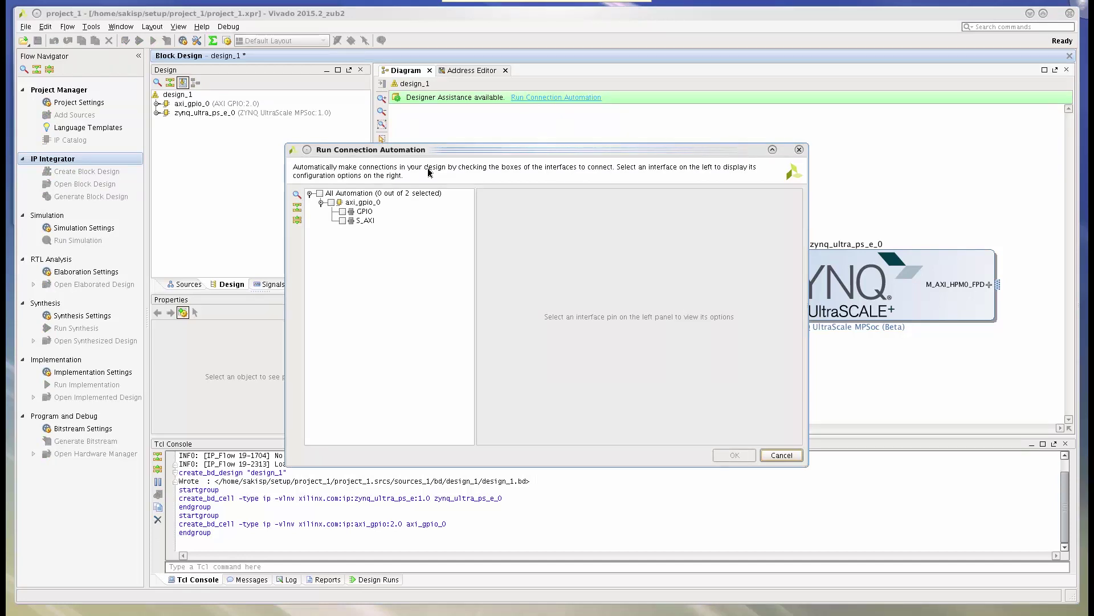
{"action": "left_click", "coordinate": [331, 203]}
{"action": "left_click", "coordinate": [734, 455]}
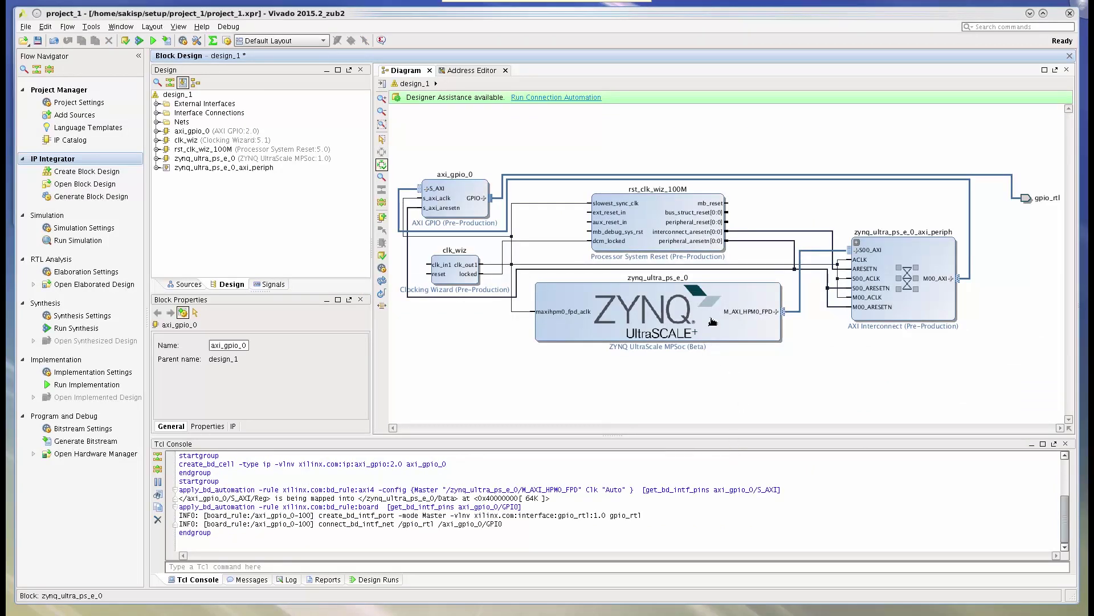
Run connection automation for the clk_in1 and reset pins of clk_wiz and the ext_reset_in pin of rst_clk_wiz_100M
{"action": "left_click", "coordinate": [584, 98]}
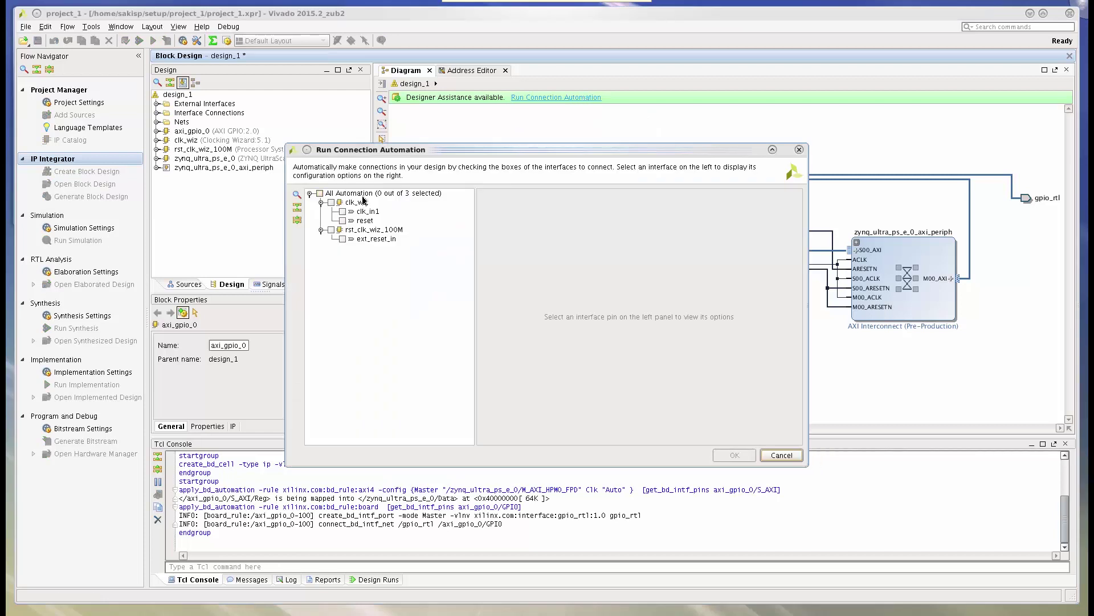
{"action": "left_click", "coordinate": [320, 194]}
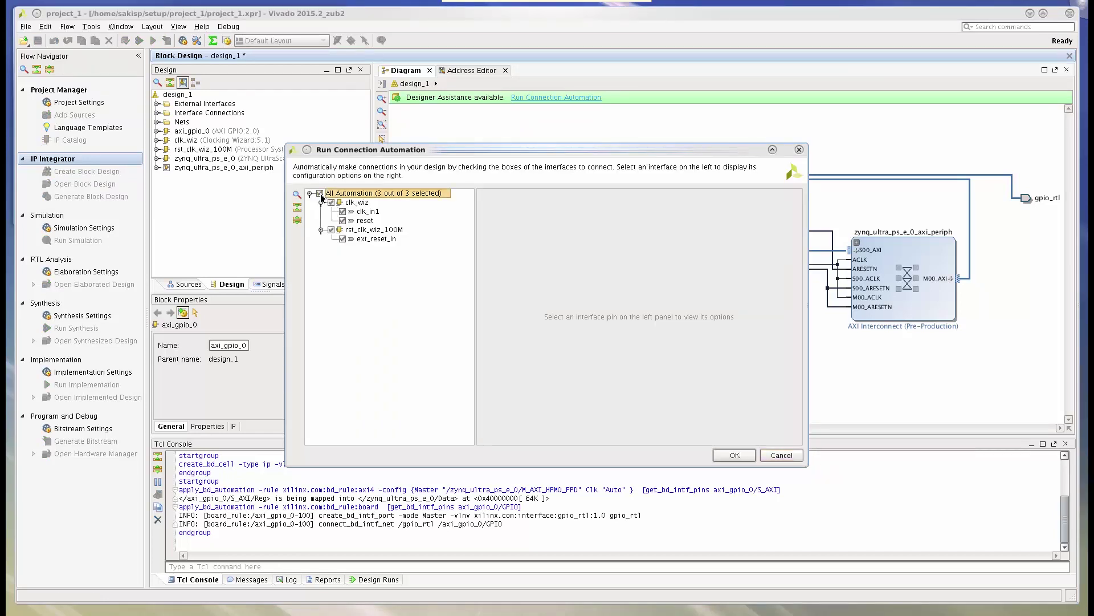
{"action": "left_click", "coordinate": [734, 455]}
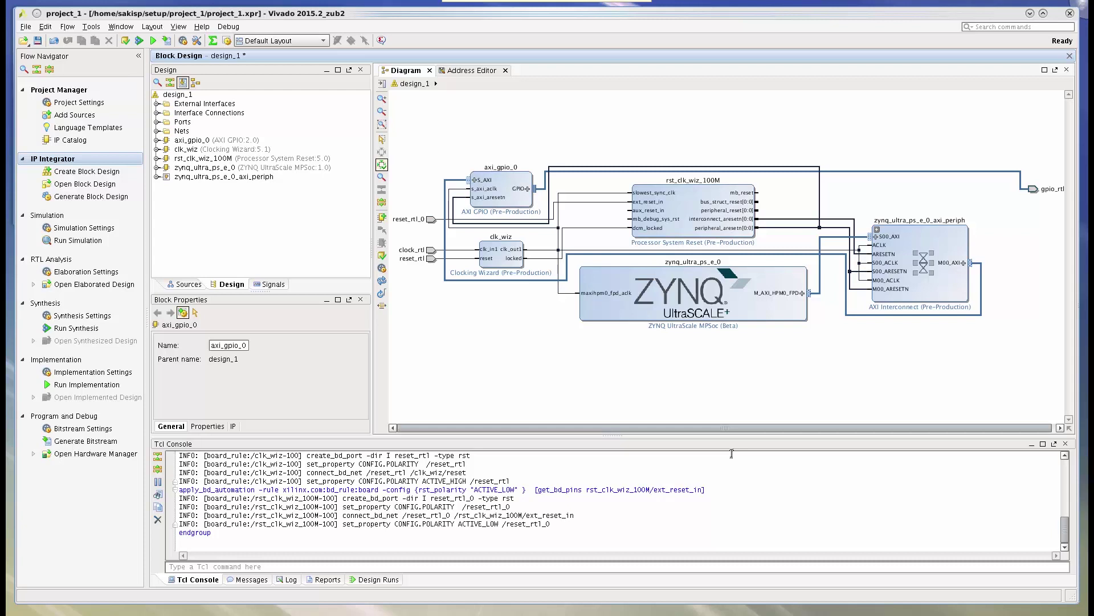
Enable UART 0 on MIO 6 .. 7 in the ZYNQ block's I/O configuration and return to its PS block design view
{"action": "left_click", "coordinate": [638, 288]}
{"action": "double_click", "coordinate": [638, 287]}
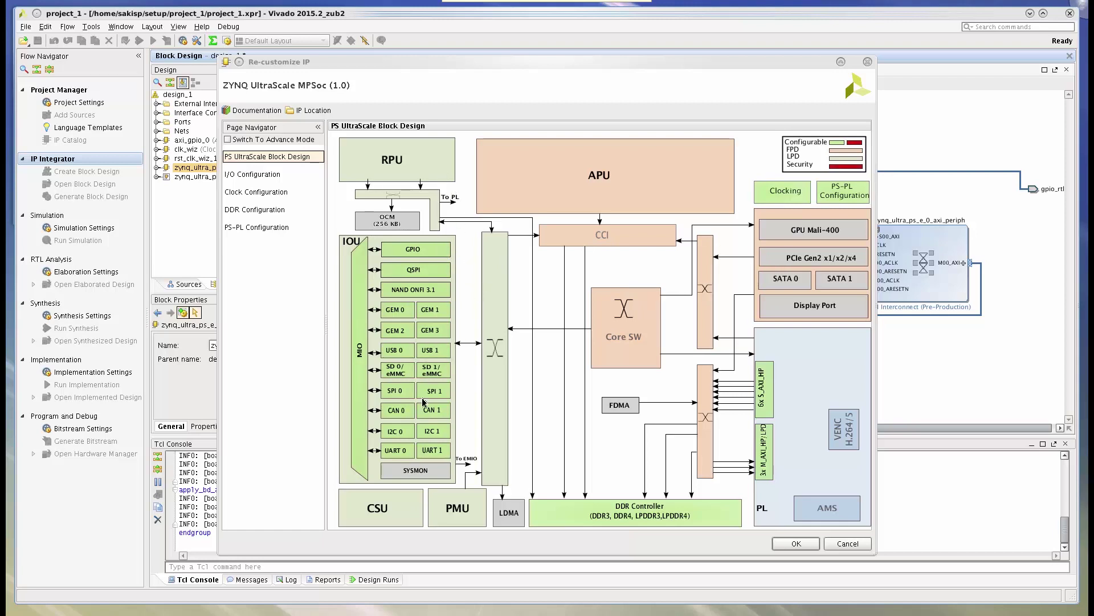
{"action": "left_click", "coordinate": [407, 447]}
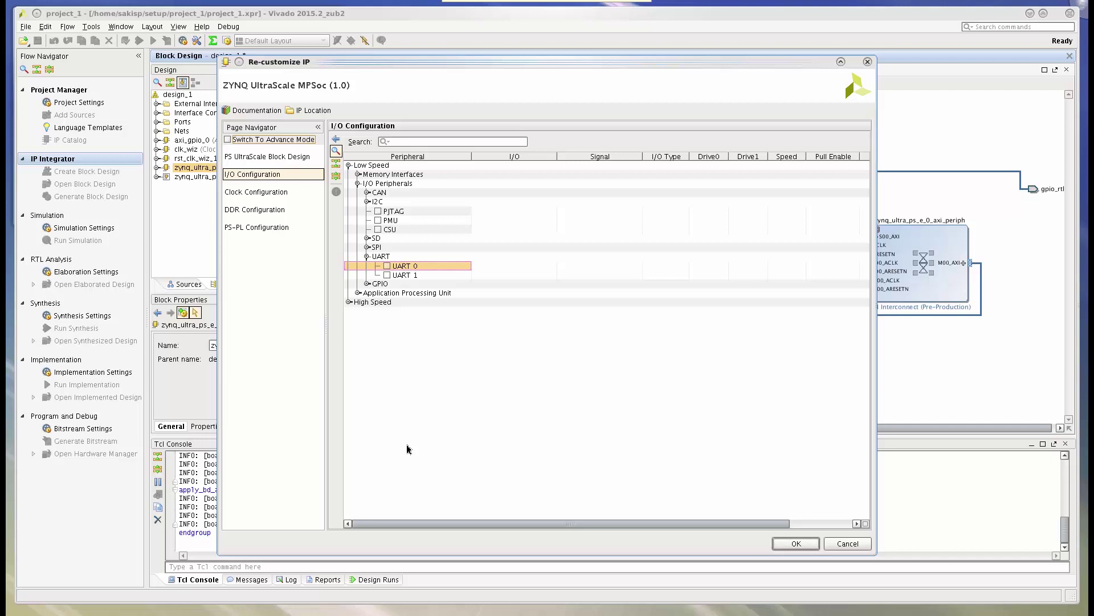
{"action": "left_click", "coordinate": [389, 267]}
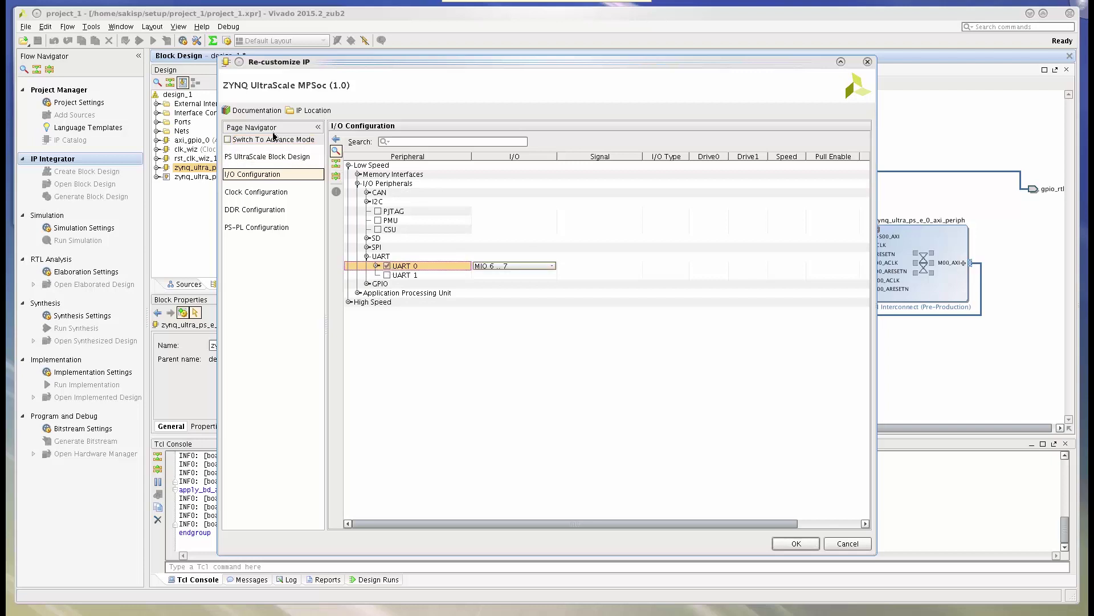
{"action": "left_click", "coordinate": [255, 158]}
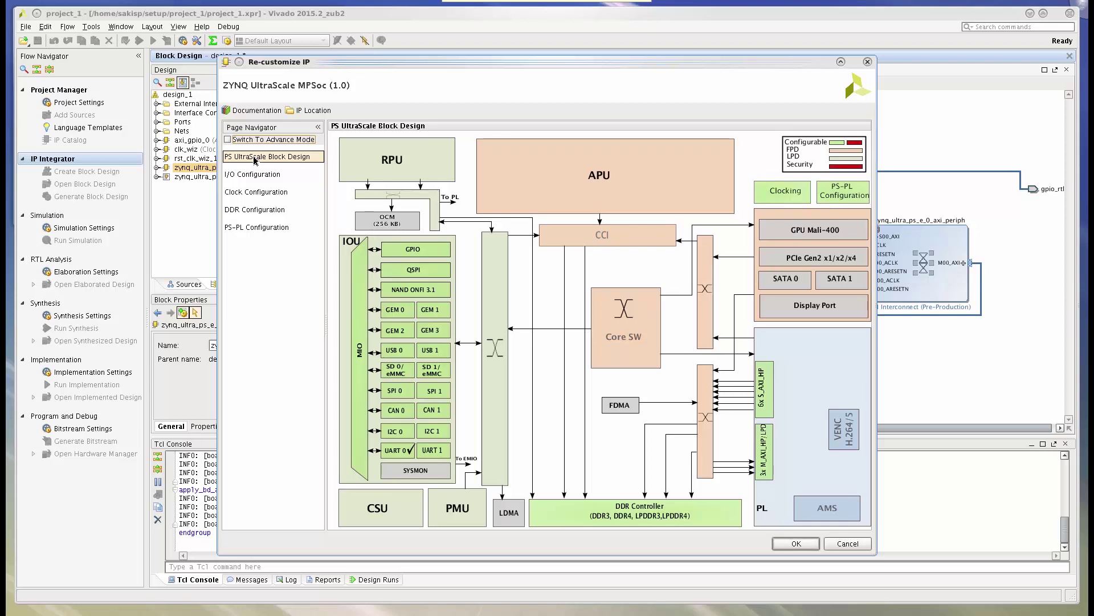
Switch the ZYNQ block's customization to advance mode and add a DDR segment to the APU subsystem in its security configuration
{"action": "left_click", "coordinate": [228, 140]}
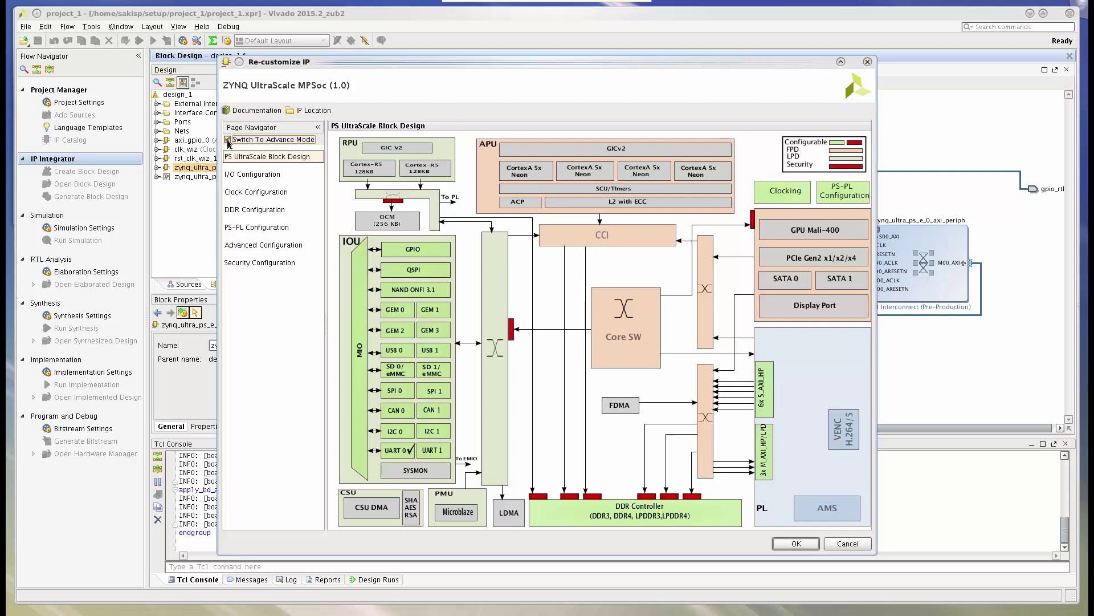
{"action": "left_click", "coordinate": [752, 219]}
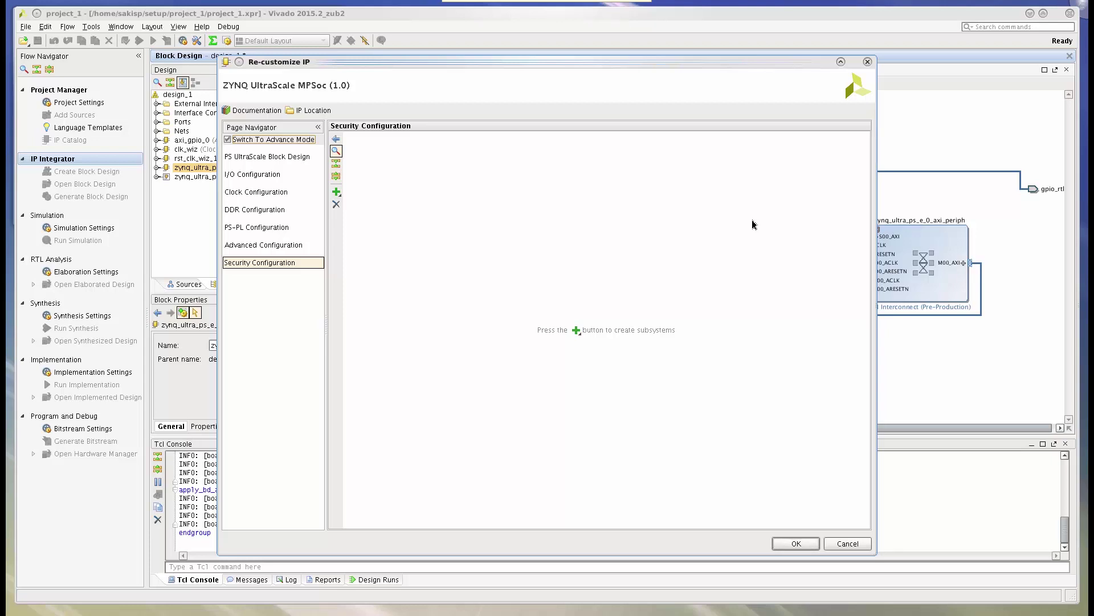
{"action": "left_click", "coordinate": [578, 329]}
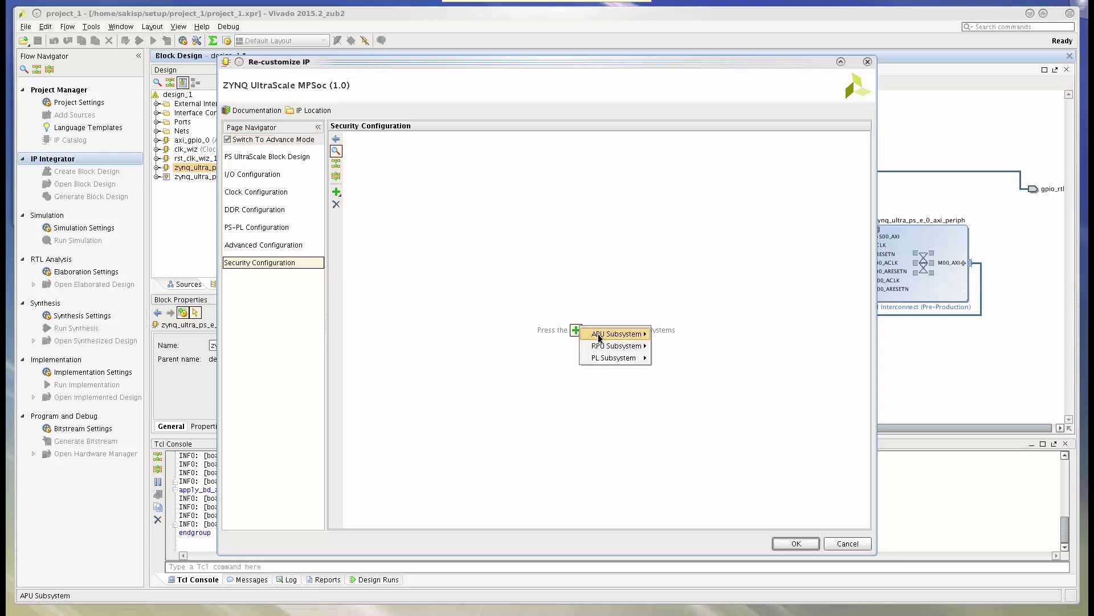
{"action": "mouse_move", "coordinate": [600, 337]}
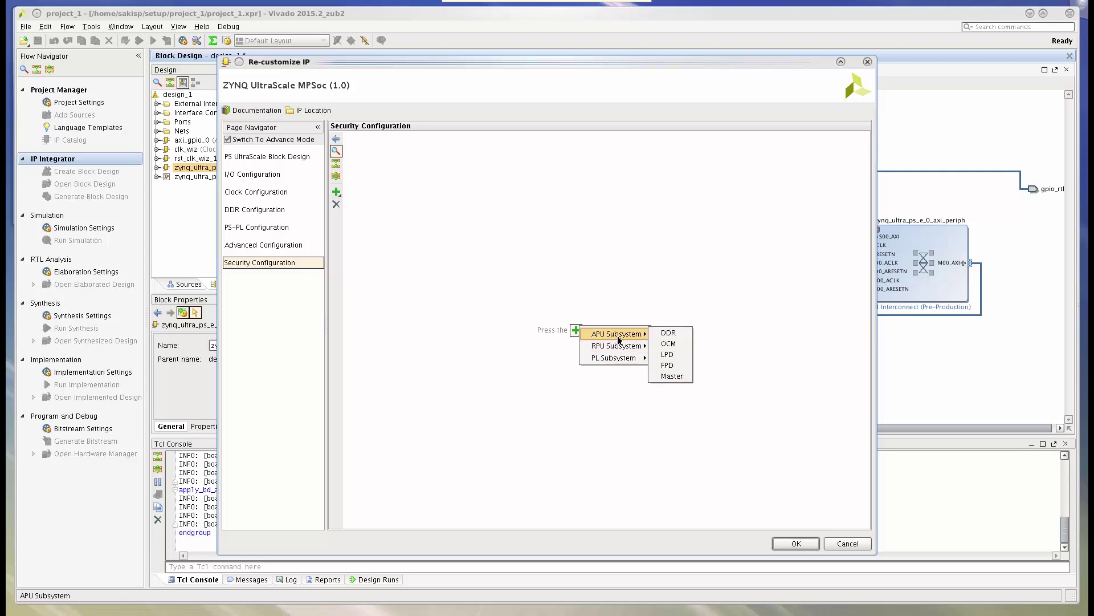
{"action": "left_click", "coordinate": [664, 336]}
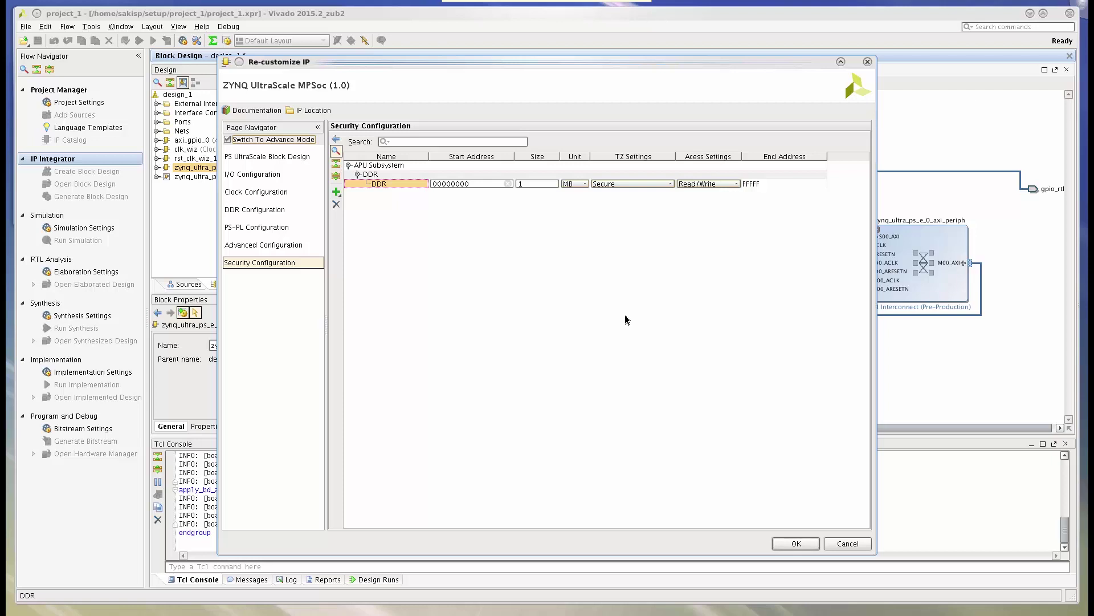
Set the size of the APU subsystem's DDR segment to 512 MB
{"action": "left_click", "coordinate": [530, 183]}
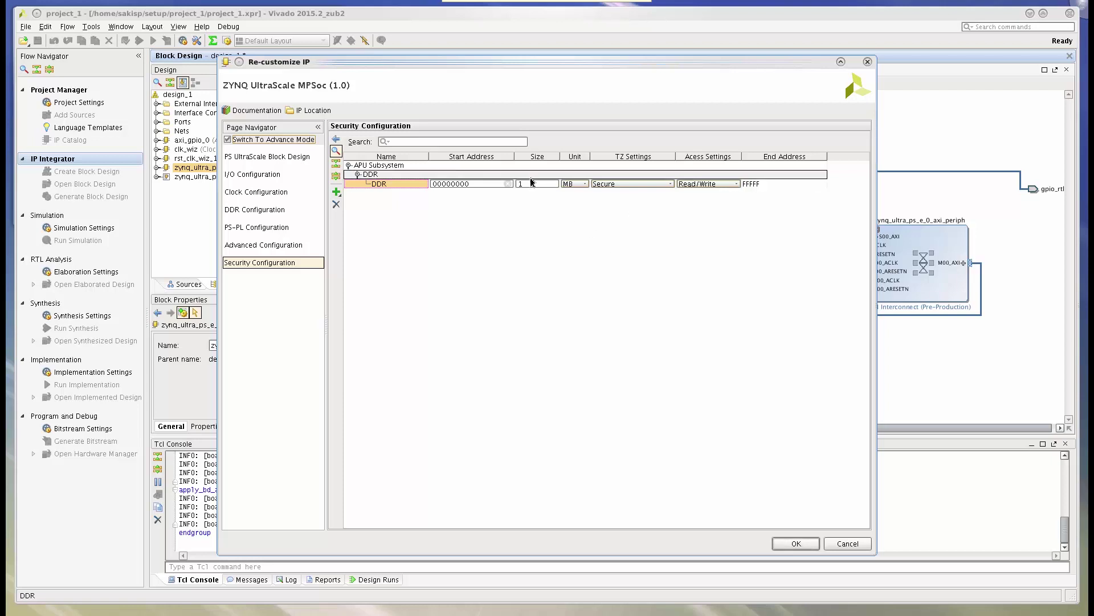
{"action": "type", "text": "512"}
{"action": "left_click", "coordinate": [584, 184]}
{"action": "left_click", "coordinate": [585, 185]}
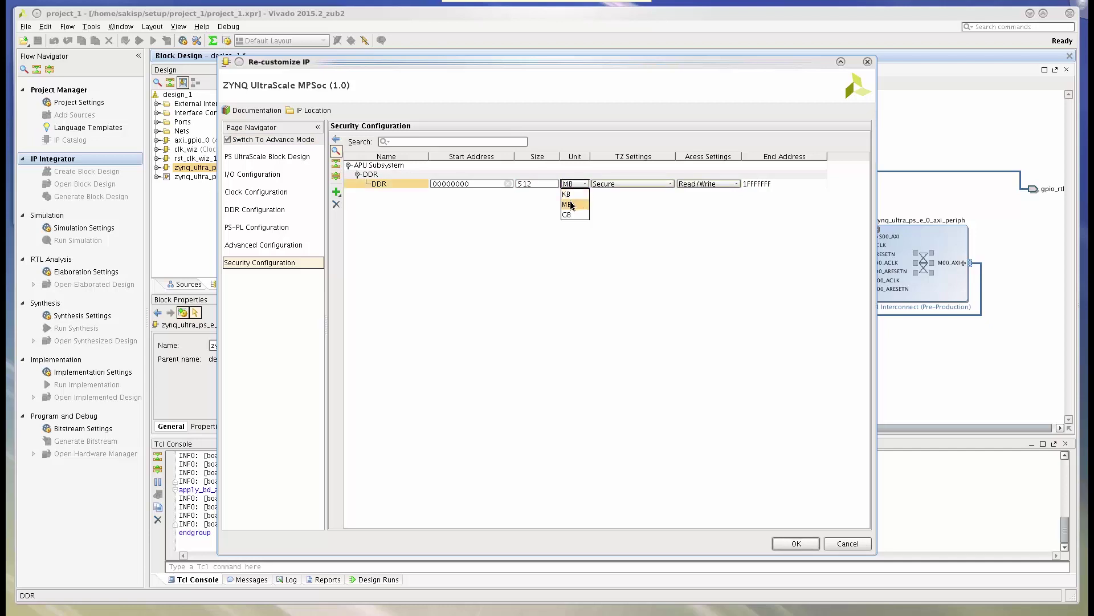
{"action": "left_click", "coordinate": [572, 203]}
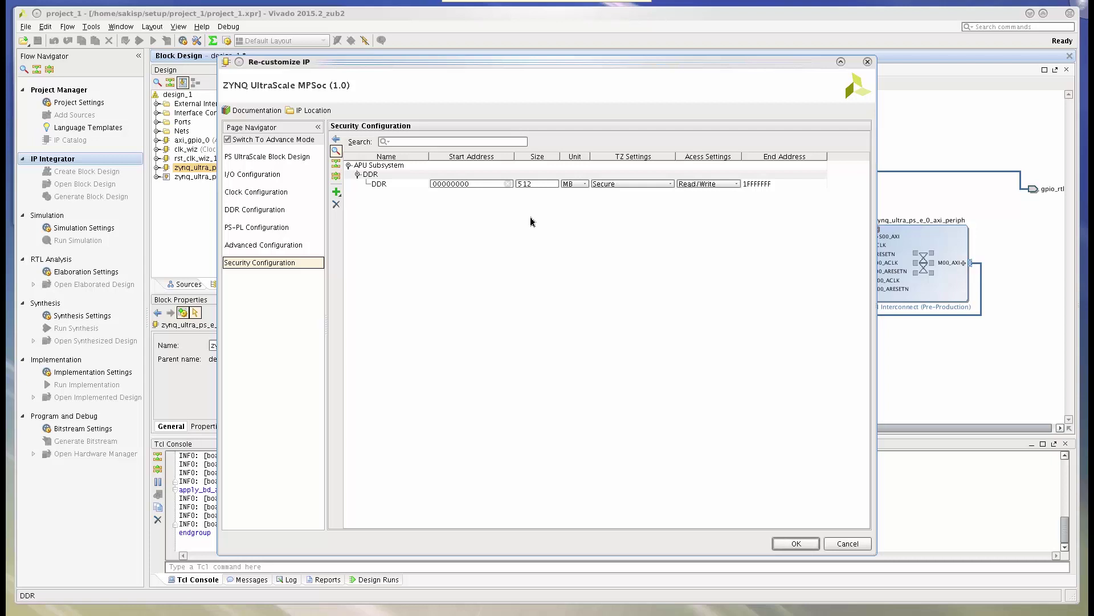
Choose Secure as the TZ setting and Read/Write as the access setting for the APU DDR segment
{"action": "left_click", "coordinate": [661, 188]}
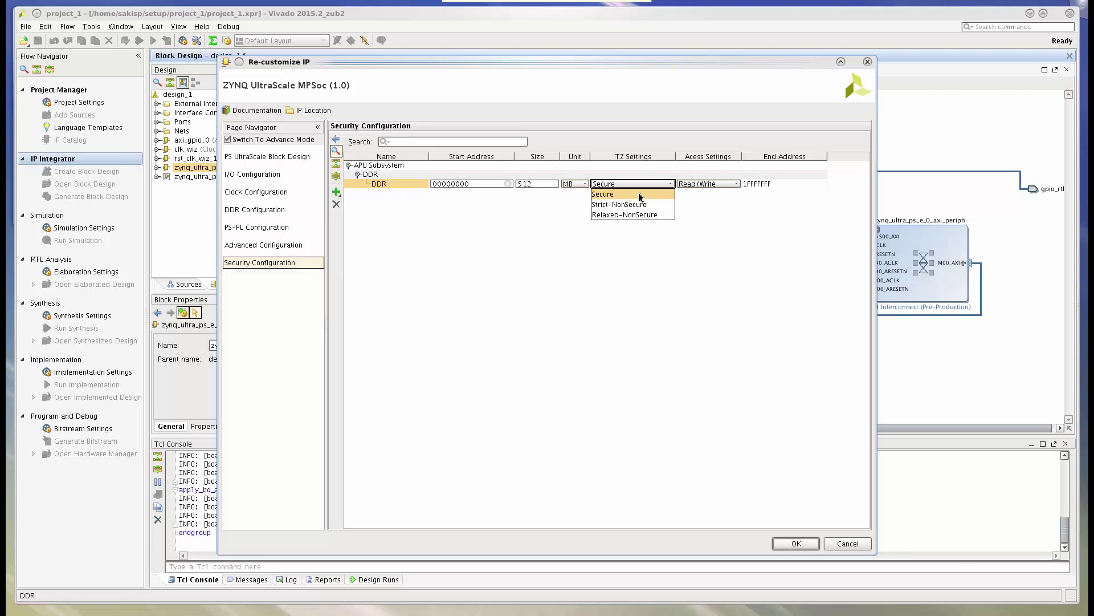
{"action": "left_click", "coordinate": [639, 197]}
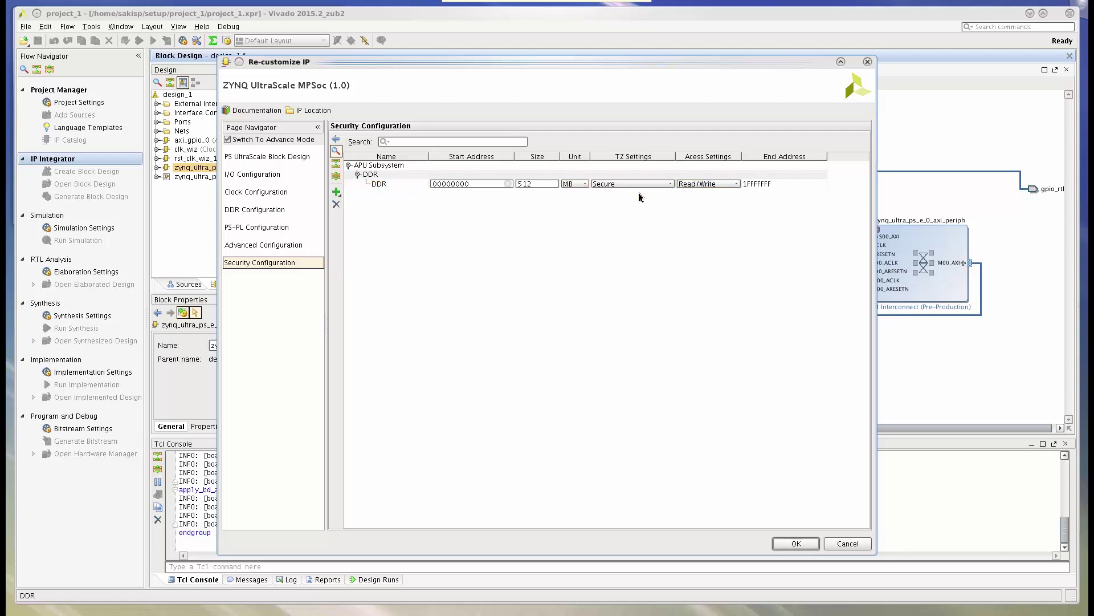
{"action": "left_click", "coordinate": [721, 185]}
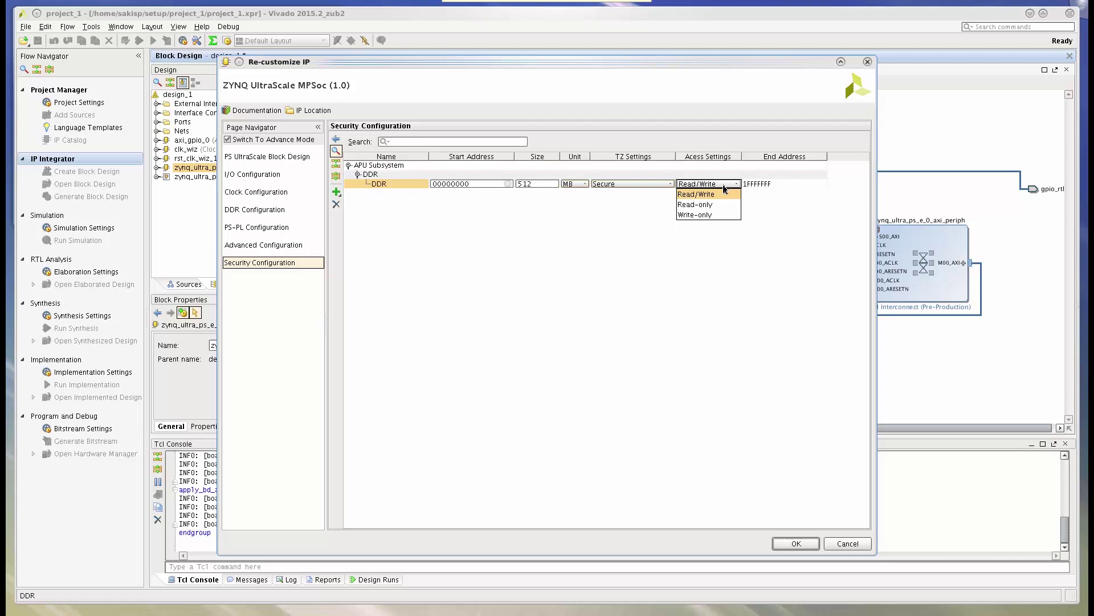
{"action": "left_click", "coordinate": [711, 193]}
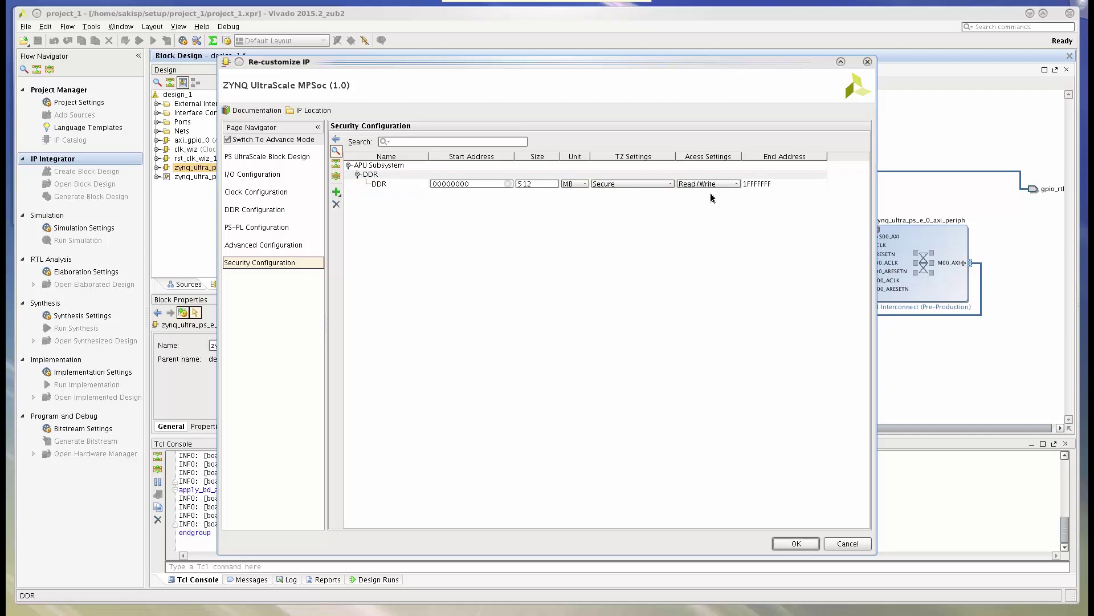
Add a DDR segment to the RPU subsystem with start address 20000000 and a size of 512 MB
{"action": "right_click", "coordinate": [593, 212]}
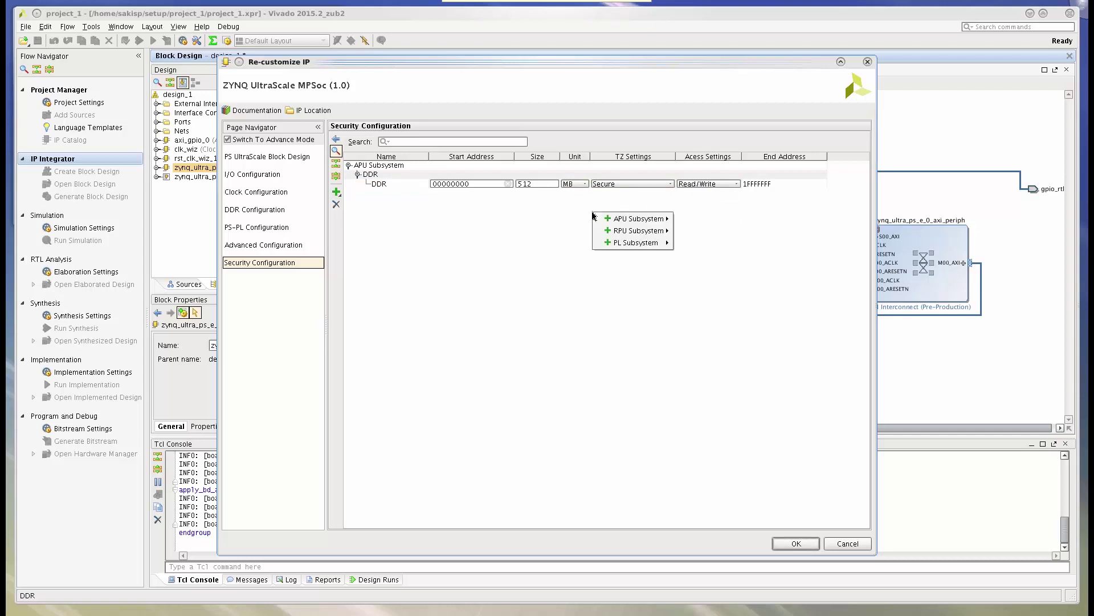
{"action": "mouse_move", "coordinate": [641, 231]}
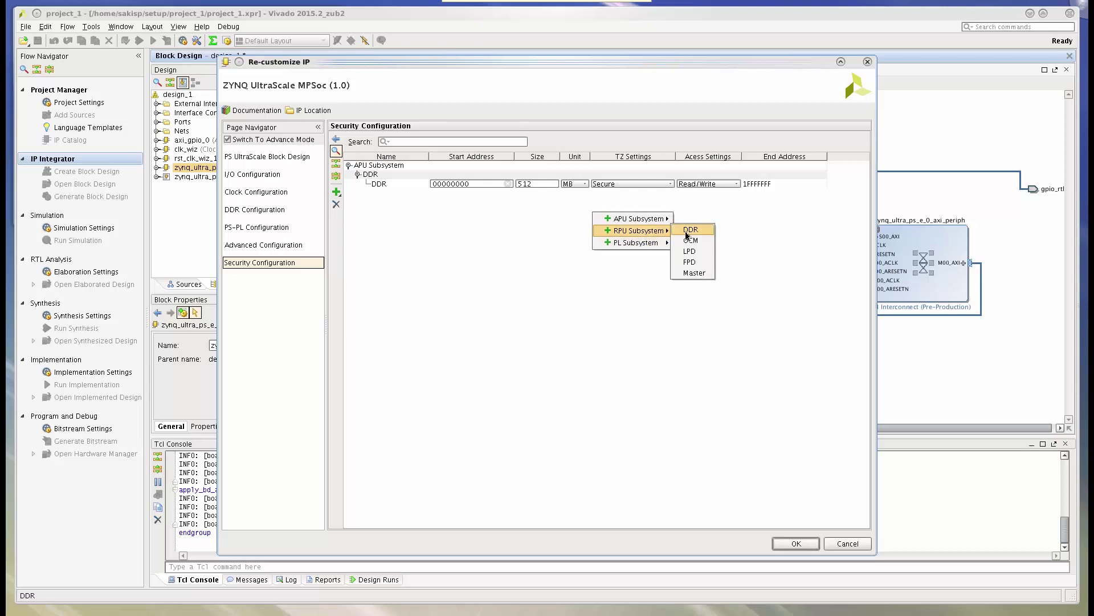
{"action": "left_click", "coordinate": [690, 230]}
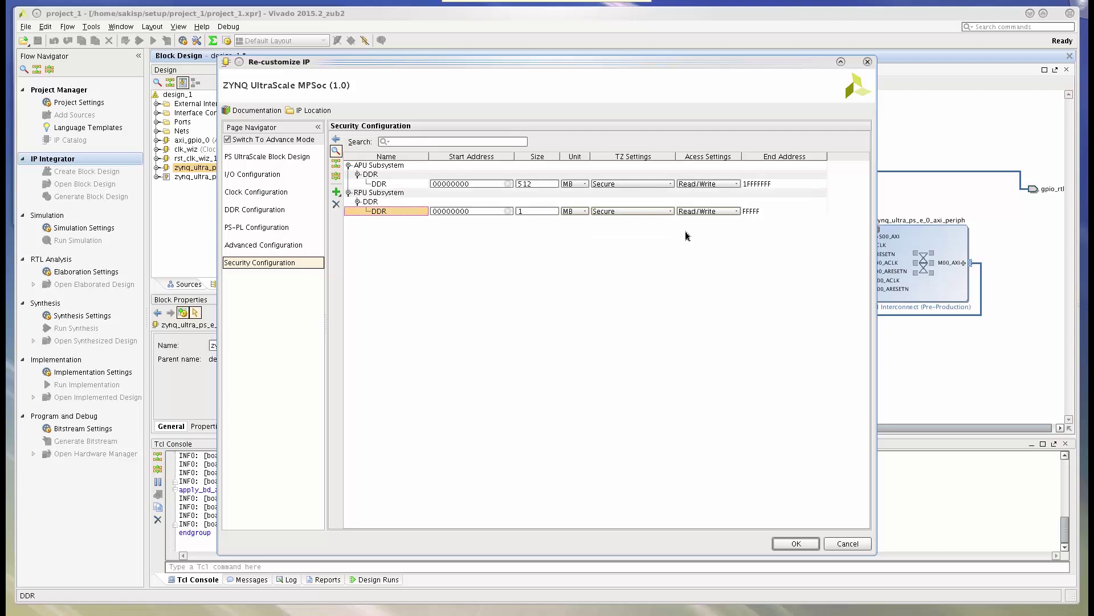
{"action": "left_click", "coordinate": [439, 211]}
{"action": "type", "text": "2"}
{"action": "left_click", "coordinate": [545, 212]}
{"action": "key", "text": "BackSpace"}
{"action": "type", "text": "512"}
Add a second DDR segment to the RPU subsystem with start address 40000000 and a size of 64 MB
{"action": "right_click", "coordinate": [414, 213]}
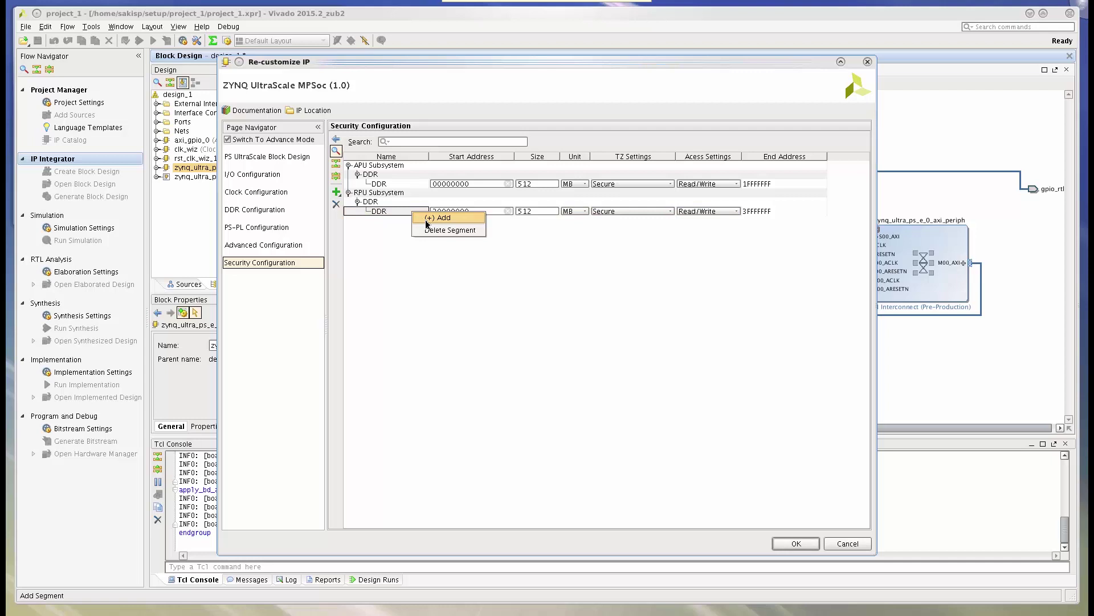
{"action": "left_click", "coordinate": [426, 219]}
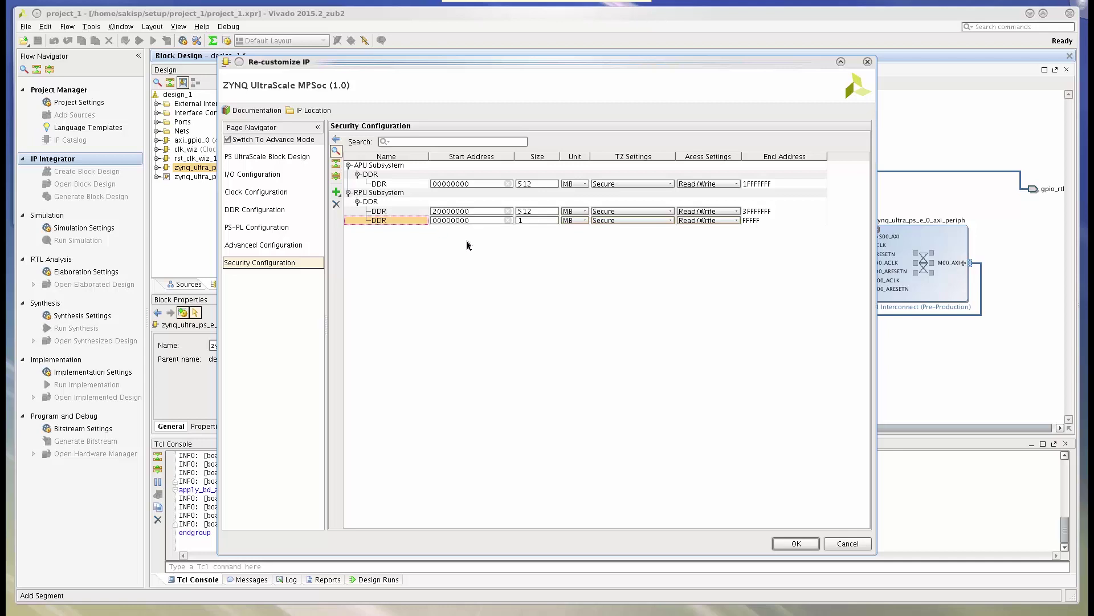
{"action": "left_click", "coordinate": [437, 220]}
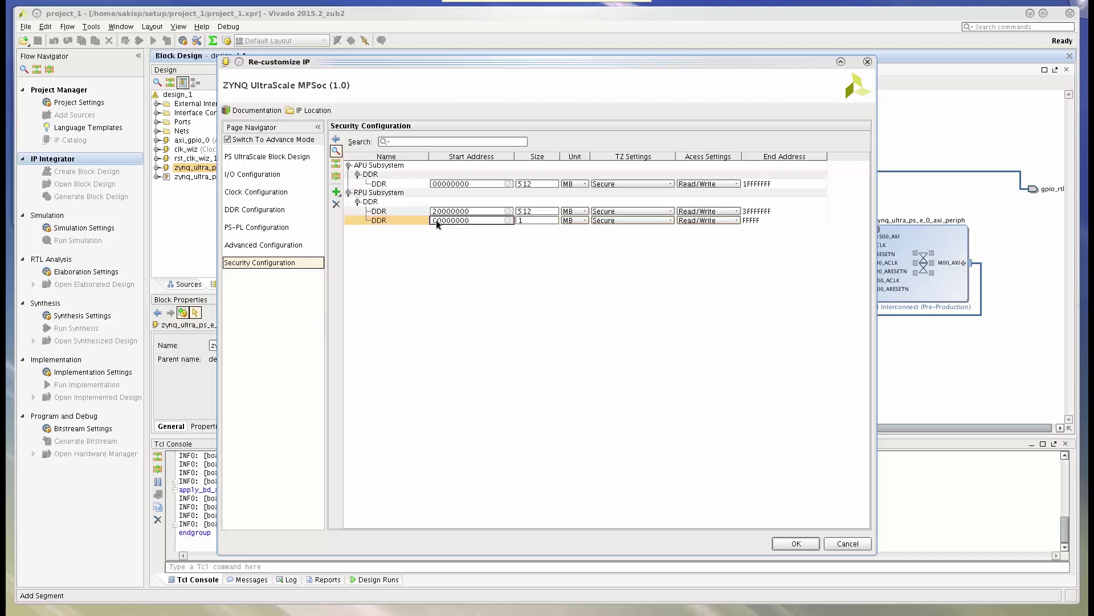
{"action": "key", "text": "BackSpace"}
{"action": "type", "text": "4"}
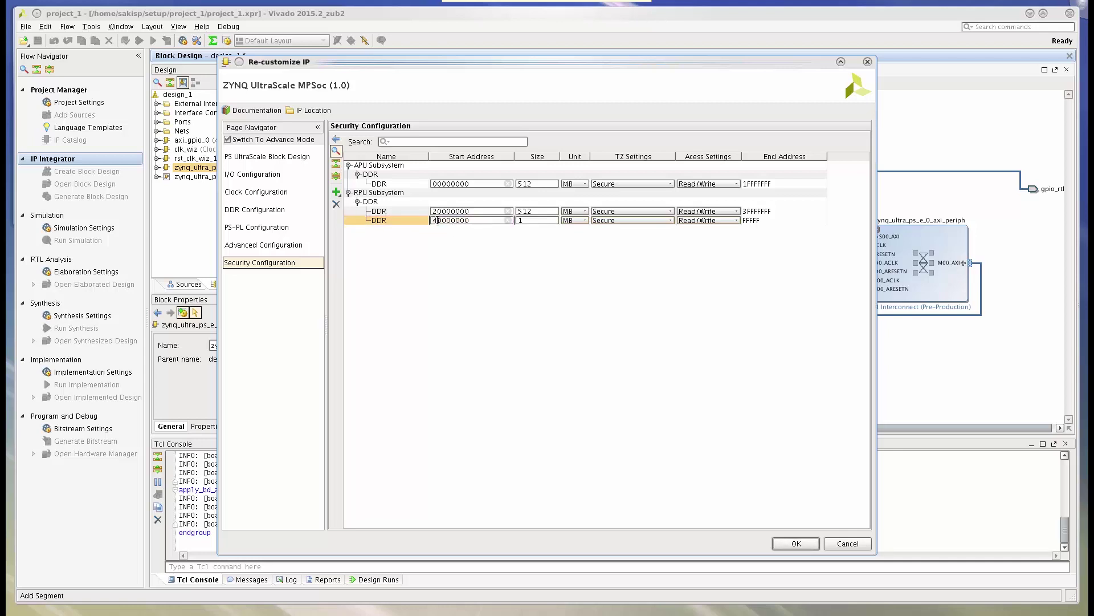
{"action": "left_click", "coordinate": [527, 223]}
{"action": "double_click", "coordinate": [527, 223]}
{"action": "type", "text": "64"}
{"action": "left_click", "coordinate": [431, 204]}
Add a second DDR segment to the APU subsystem with start address 40000000 and a size of 64 MB
{"action": "left_click", "coordinate": [387, 183]}
{"action": "right_click", "coordinate": [388, 187]}
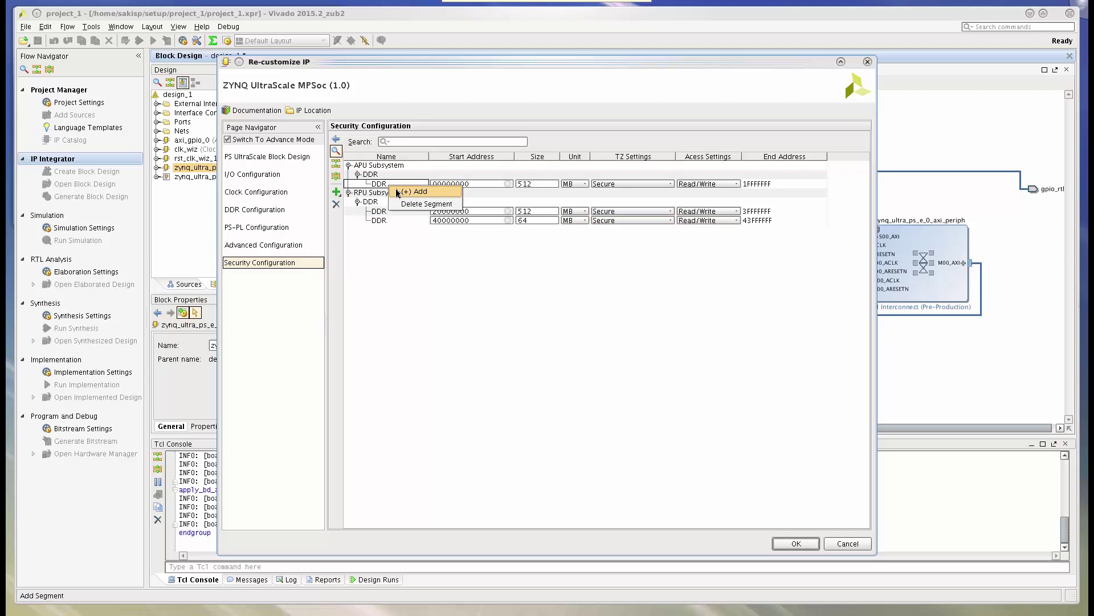
{"action": "left_click", "coordinate": [416, 192]}
{"action": "left_click", "coordinate": [436, 194]}
{"action": "left_click", "coordinate": [437, 195]}
{"action": "key", "text": "BackSpace"}
{"action": "type", "text": "4"}
{"action": "left_click", "coordinate": [494, 201]}
{"action": "left_click", "coordinate": [538, 193]}
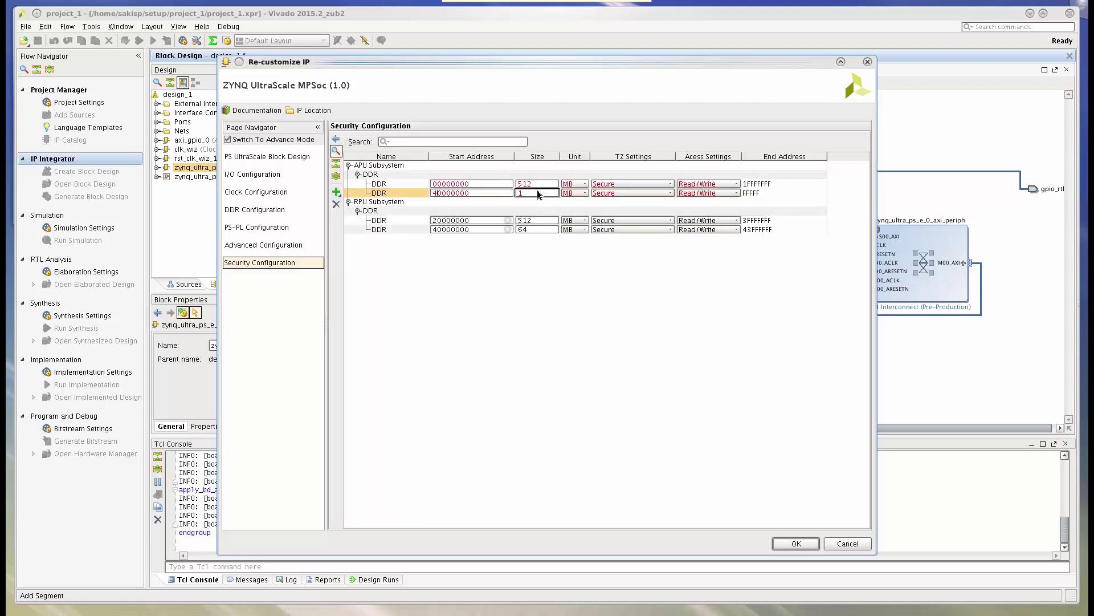
{"action": "left_click", "coordinate": [538, 192]}
{"action": "type", "text": "64"}
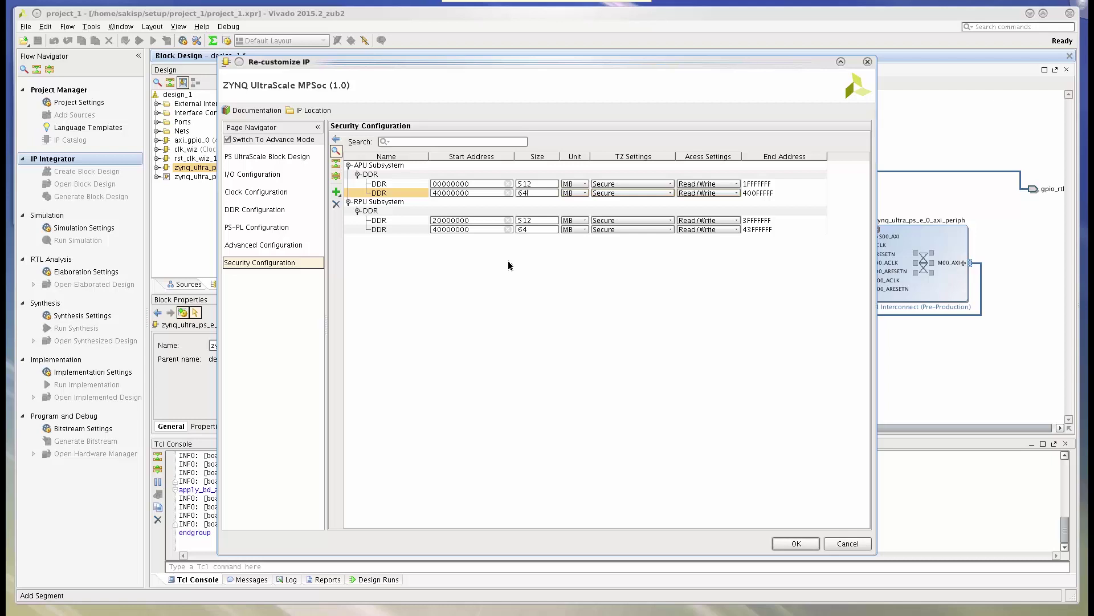
{"action": "left_click", "coordinate": [392, 202]}
Add the LPD peripheral GEM0 to the APU subsystem
{"action": "left_click", "coordinate": [374, 166]}
{"action": "right_click", "coordinate": [374, 172]}
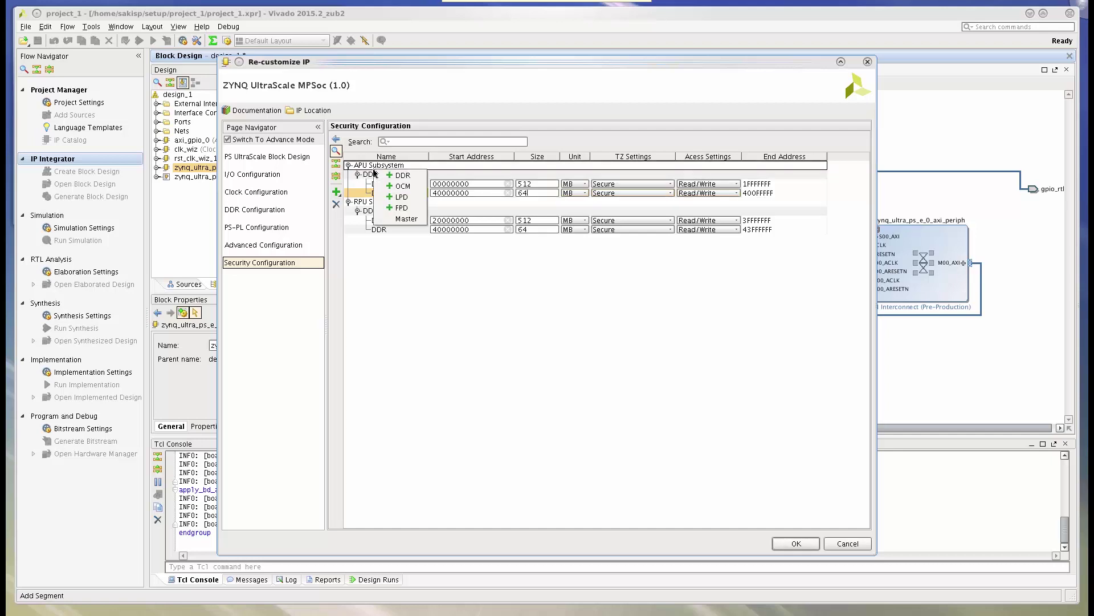
{"action": "left_click", "coordinate": [402, 197]}
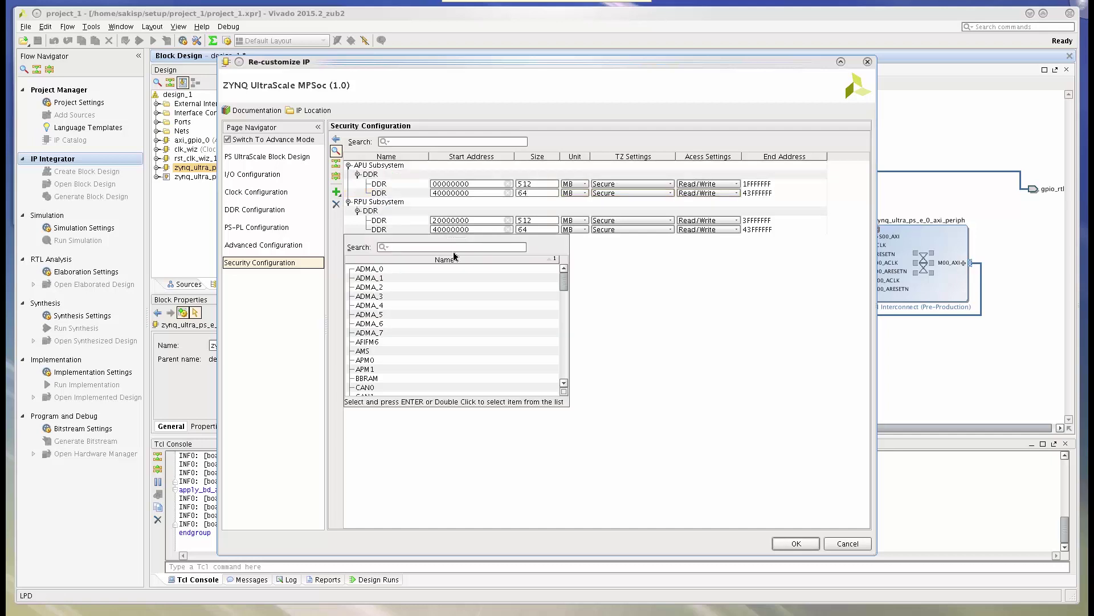
{"action": "type", "text": "GEM"}
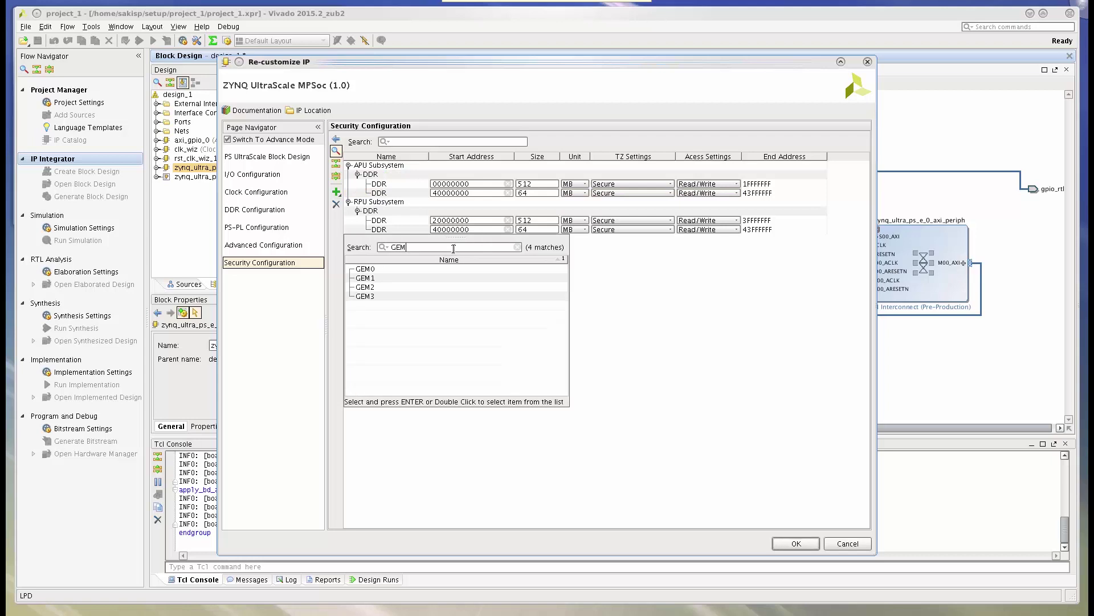
{"action": "double_click", "coordinate": [379, 270]}
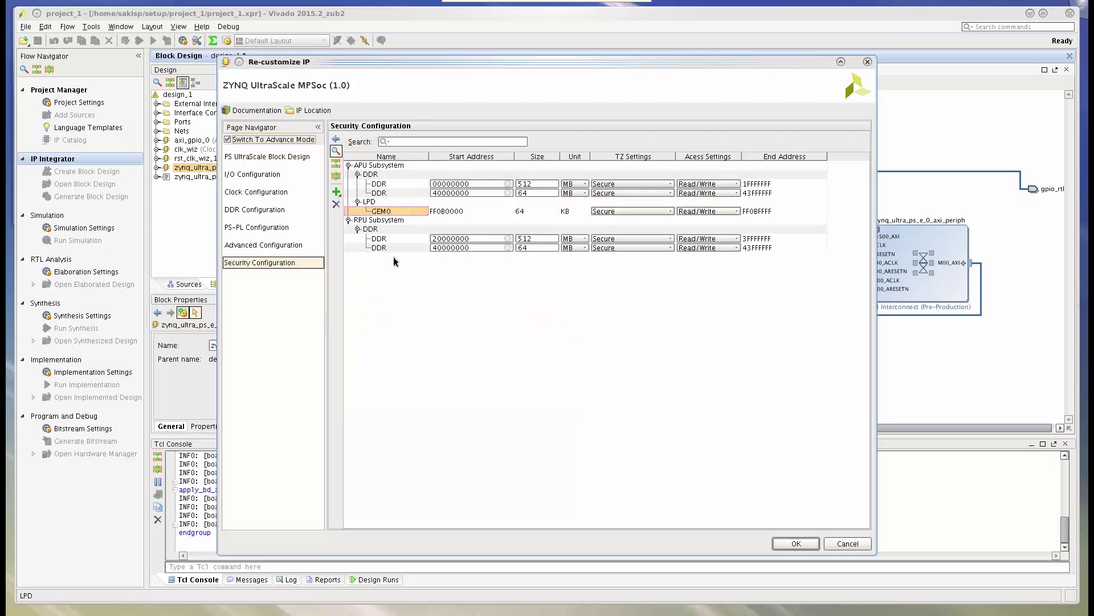
Add the UART0 and USB3_0 peripherals to the APU subsystem's LPD group
{"action": "right_click", "coordinate": [376, 202]}
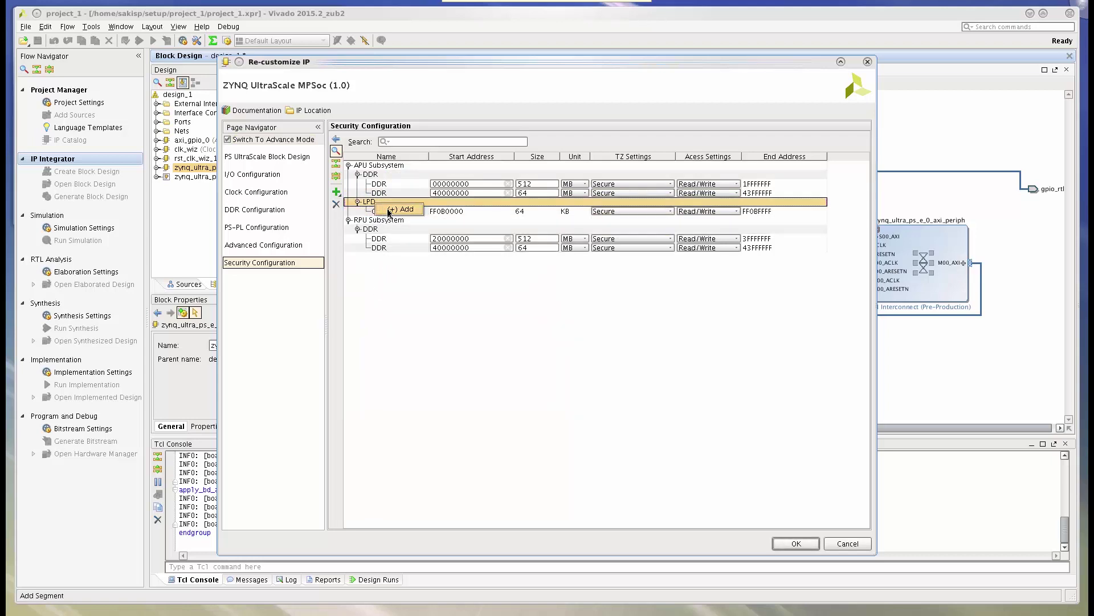
{"action": "left_click", "coordinate": [389, 211]}
{"action": "type", "text": "UART"}
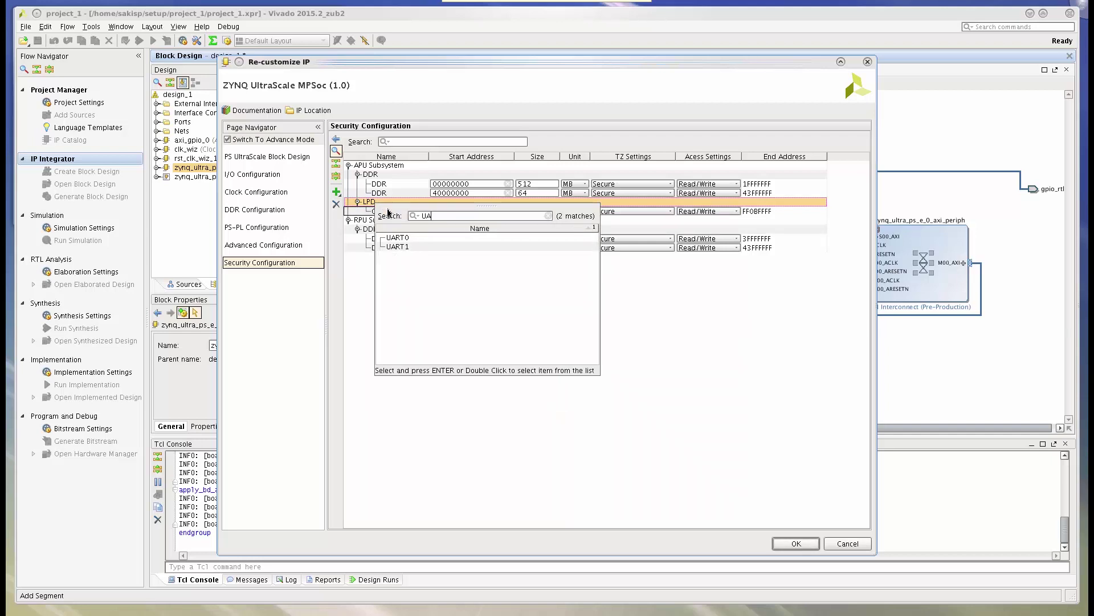
{"action": "double_click", "coordinate": [395, 239]}
{"action": "right_click", "coordinate": [376, 202]}
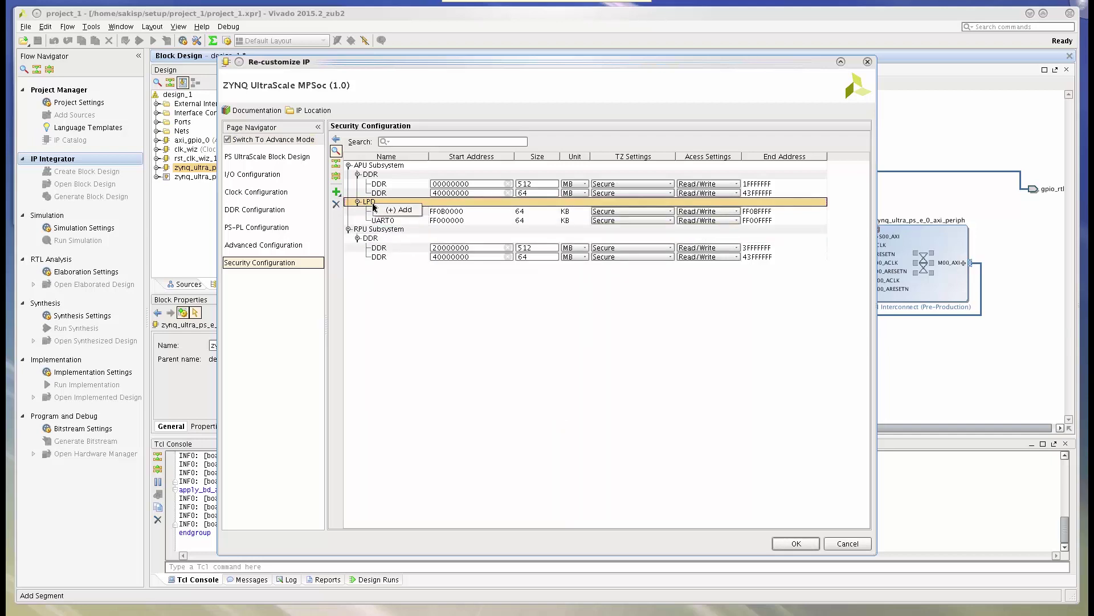
{"action": "left_click", "coordinate": [384, 212]}
{"action": "type", "text": "USB"}
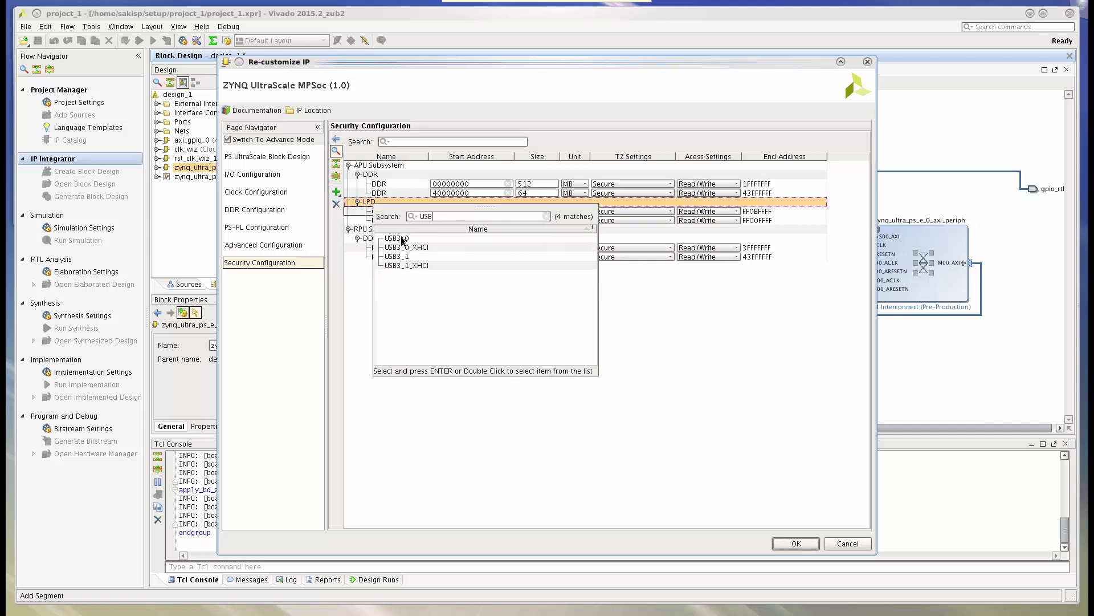
{"action": "double_click", "coordinate": [403, 237]}
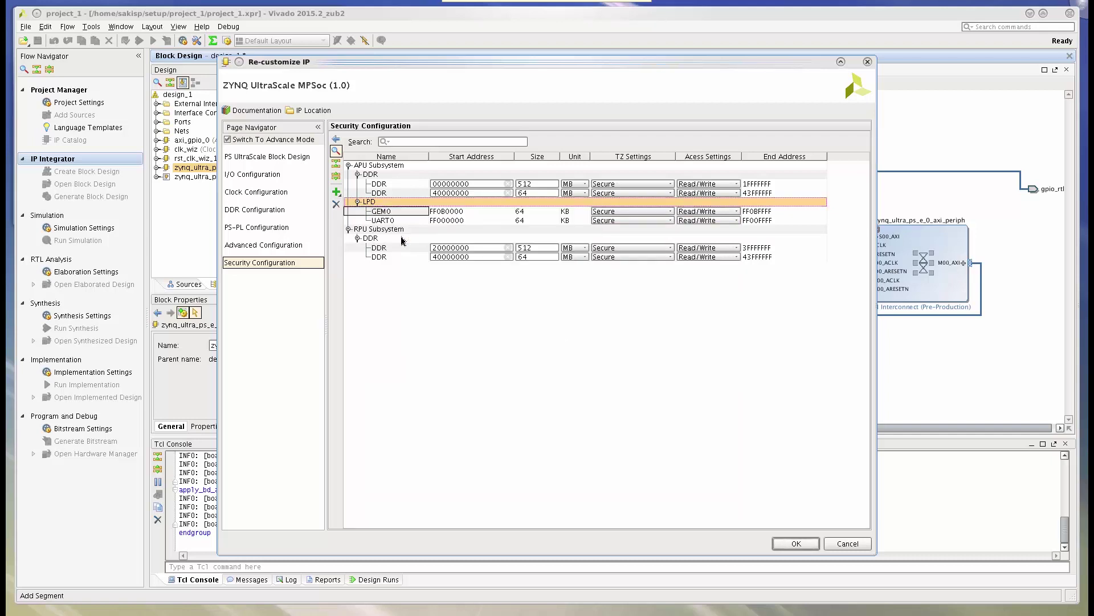
Add the FPD peripheral GPU to the APU subsystem
{"action": "right_click", "coordinate": [383, 168]}
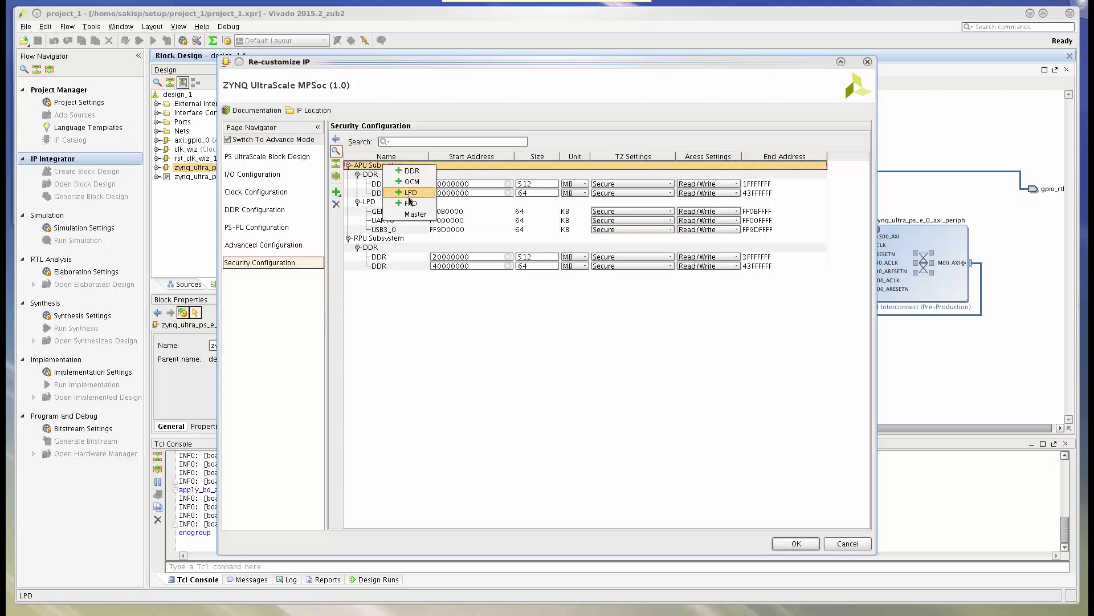
{"action": "left_click", "coordinate": [398, 216]}
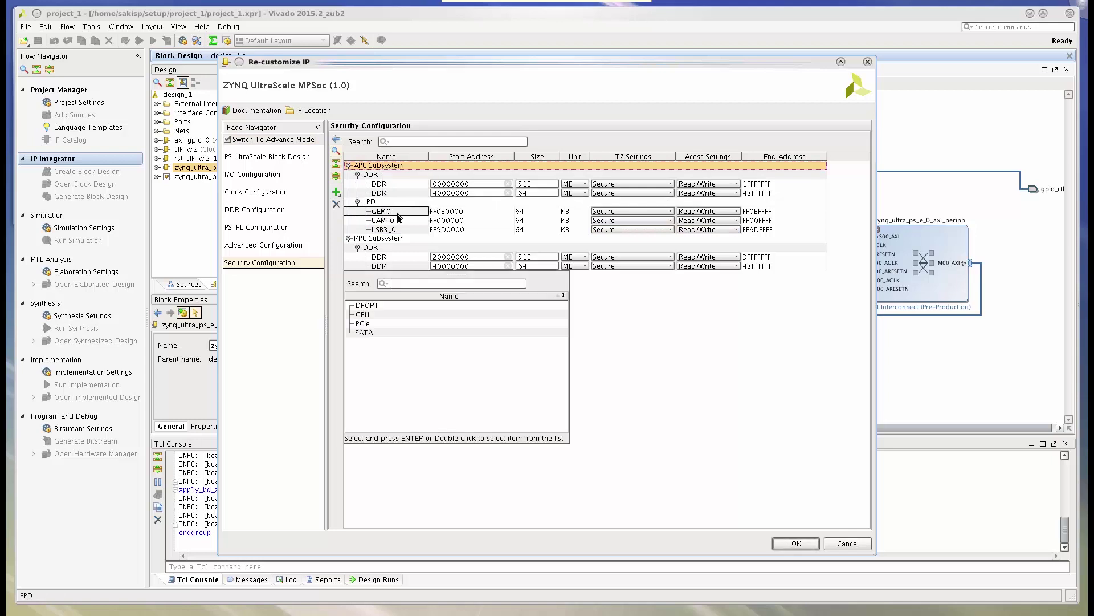
{"action": "double_click", "coordinate": [360, 316]}
Add the LPD peripheral I2C0 to the RPU subsystem
{"action": "left_click", "coordinate": [406, 257]}
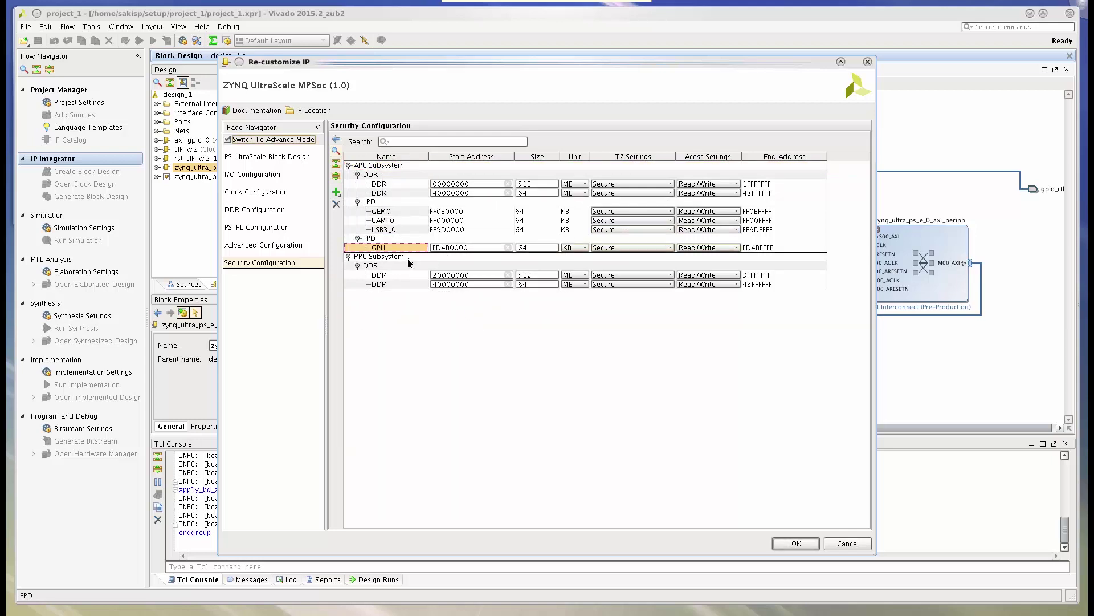
{"action": "right_click", "coordinate": [407, 258]}
{"action": "left_click", "coordinate": [432, 287]}
{"action": "type", "text": "IC2"}
{"action": "key", "text": "BackSpace"}
{"action": "key", "text": "BackSpace"}
{"action": "type", "text": "2c"}
{"action": "double_click", "coordinate": [364, 324]}
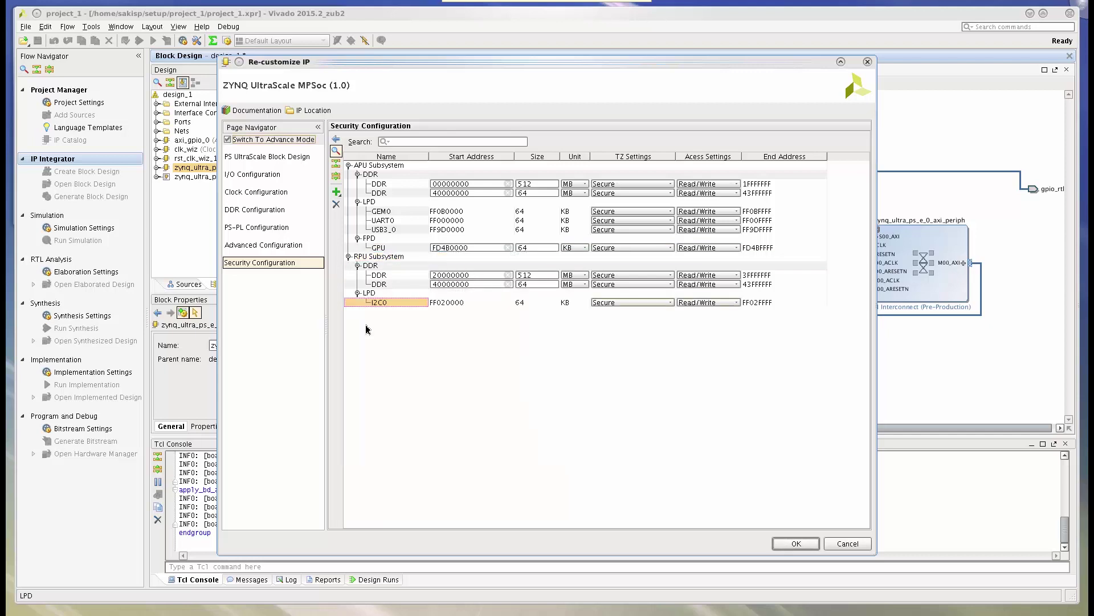
Add the LPD peripheral CAN0 to the RPU subsystem
{"action": "right_click", "coordinate": [370, 293]}
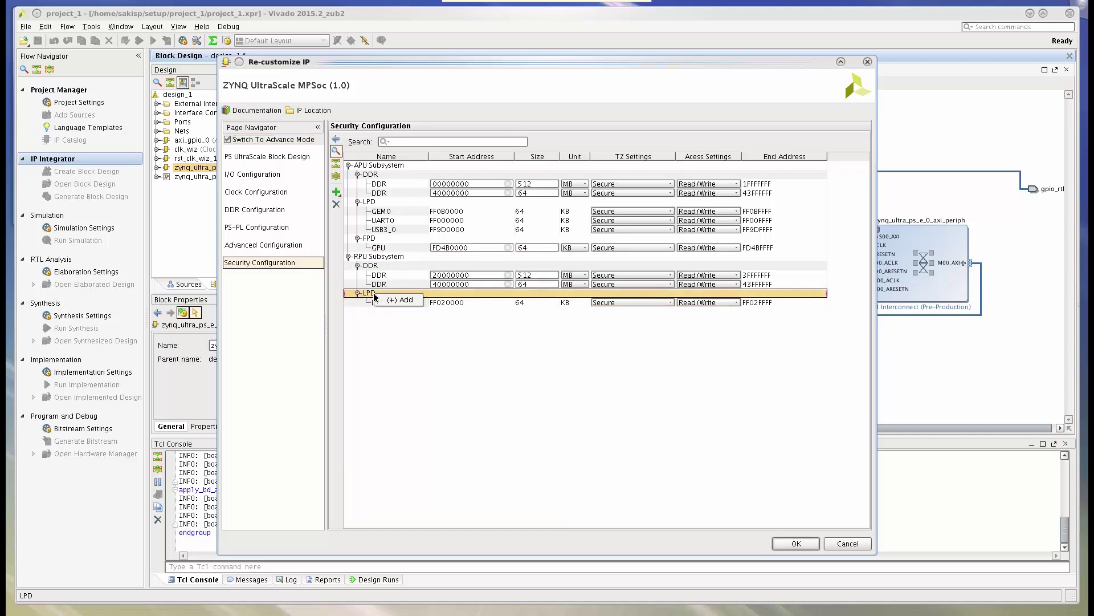
{"action": "left_click", "coordinate": [397, 304]}
{"action": "type", "text": "Cac"}
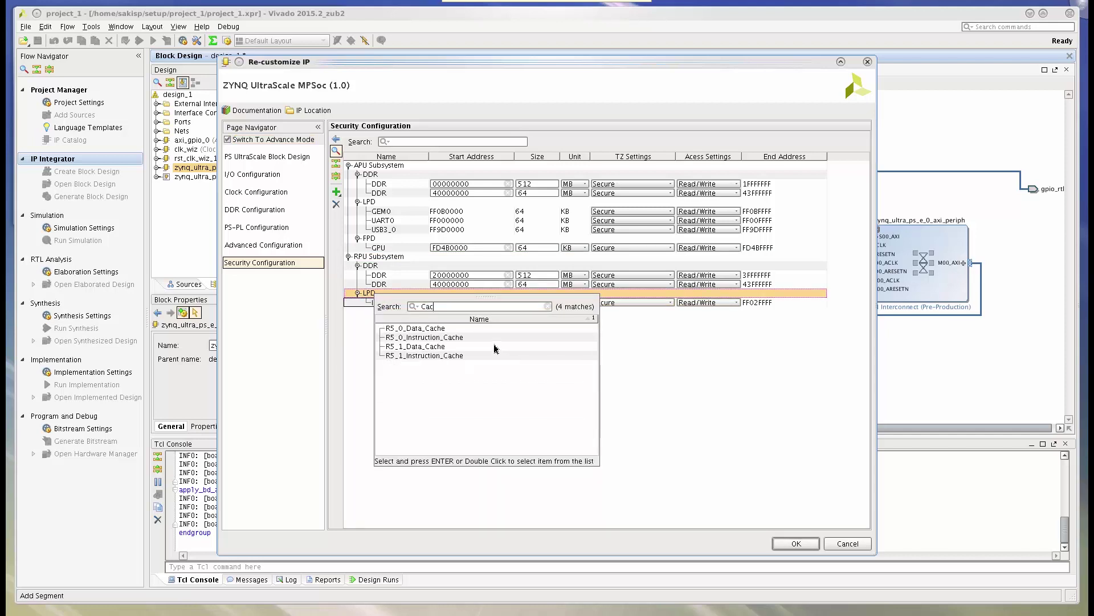
{"action": "key", "text": "BackSpace"}
{"action": "double_click", "coordinate": [403, 330]}
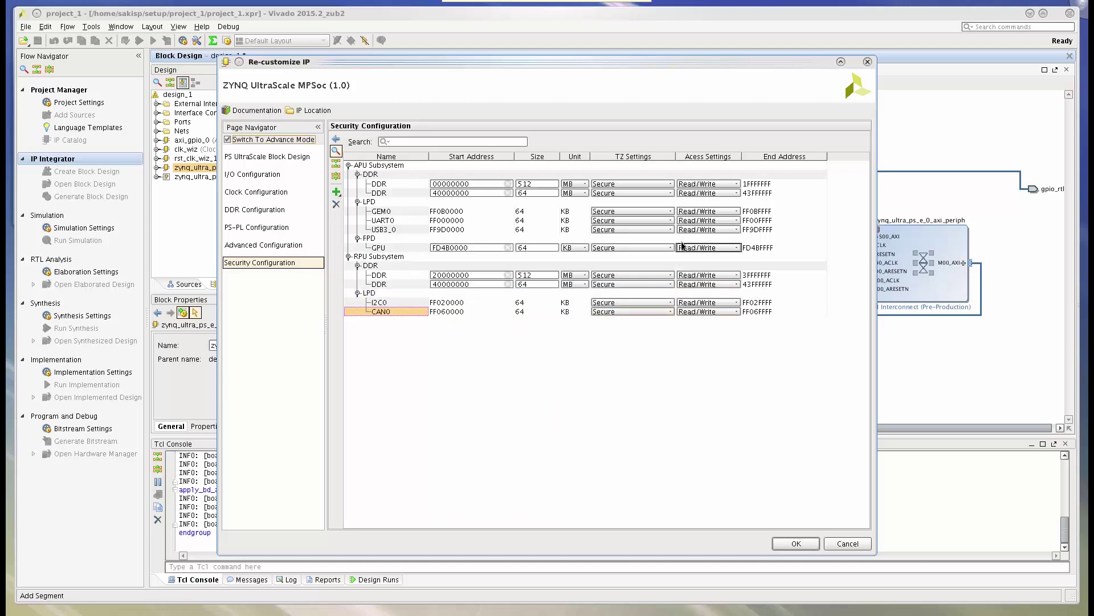
Check the available TZ and access settings for the GEM0 peripheral in the APU subsystem
{"action": "left_click", "coordinate": [671, 214]}
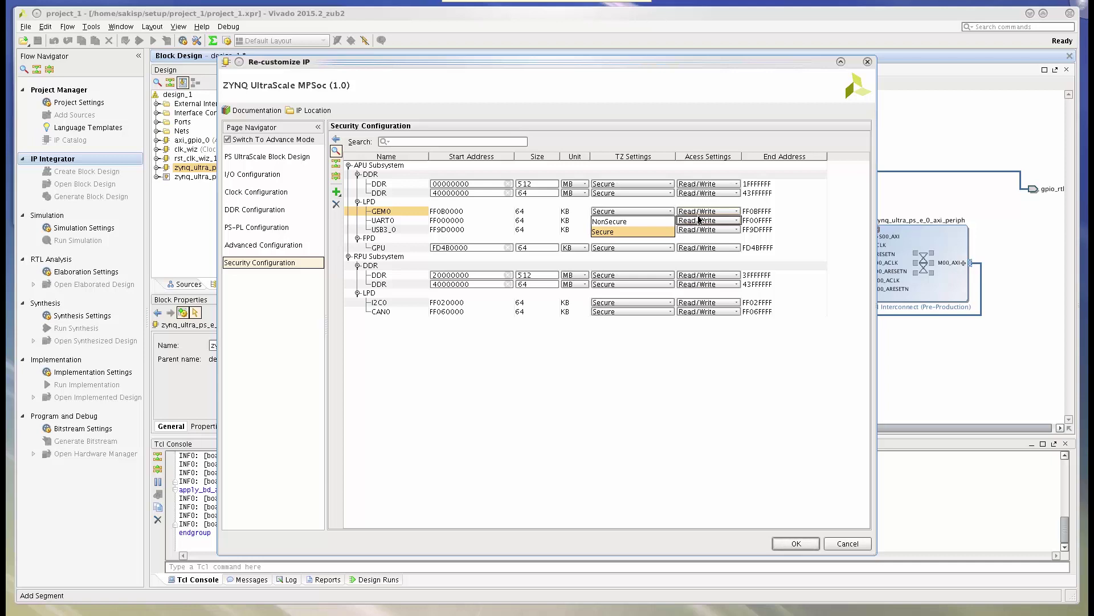
{"action": "left_click", "coordinate": [699, 214]}
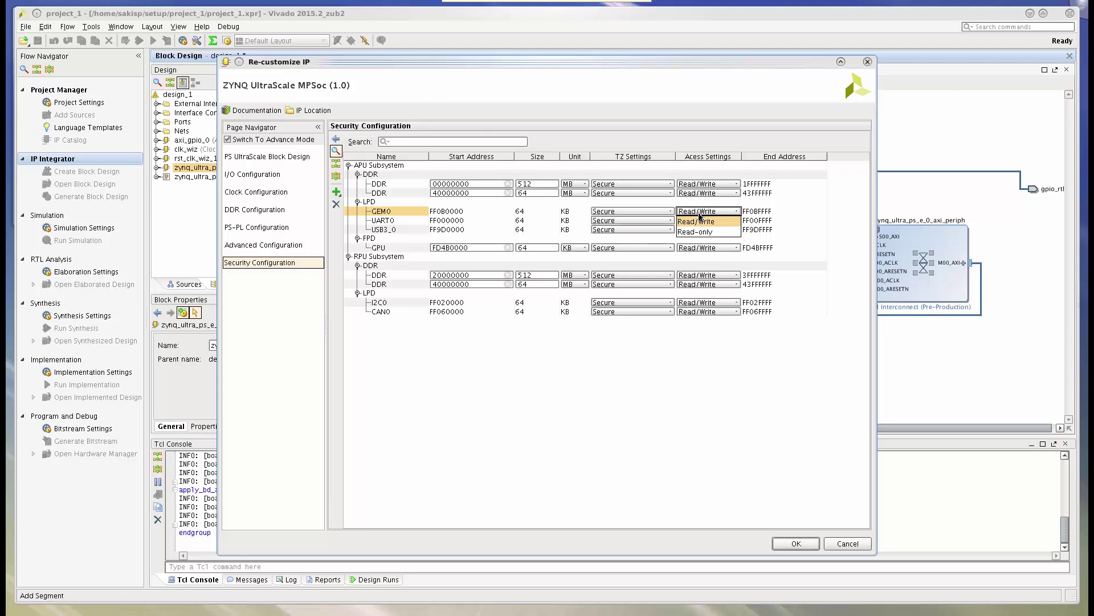
{"action": "left_click", "coordinate": [699, 216]}
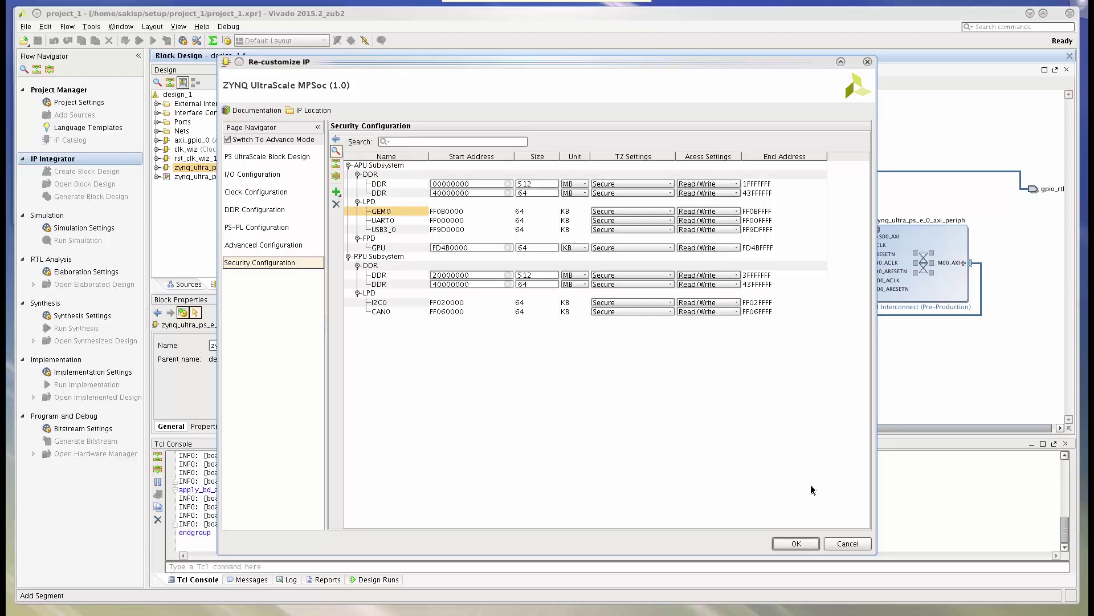
Examine the DDR controller and DDR device configuration parameters, including the available memory types
{"action": "left_click", "coordinate": [273, 210]}
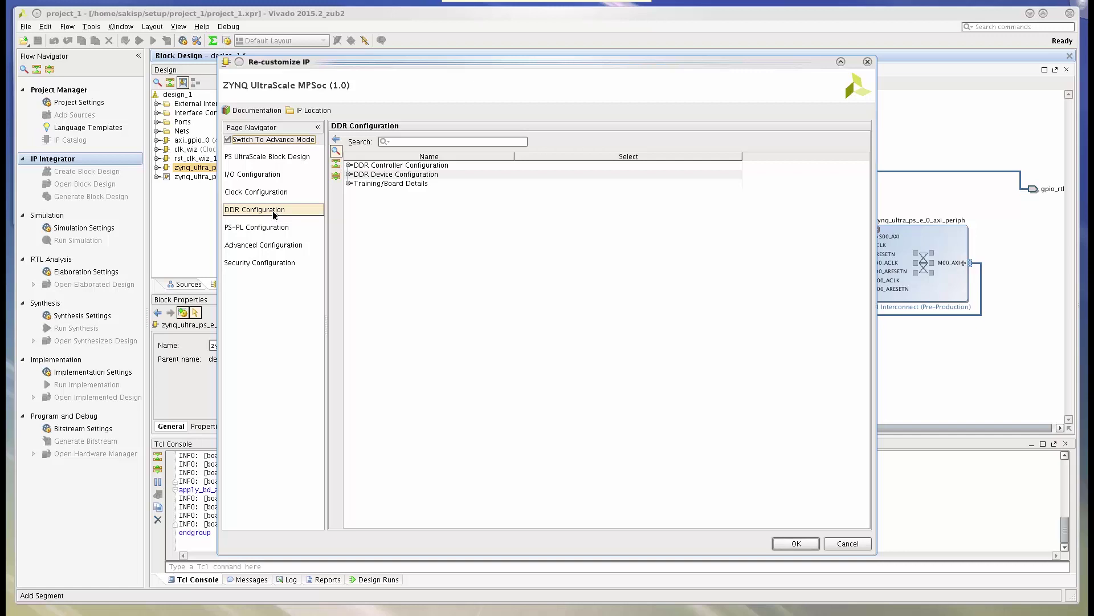
{"action": "left_click", "coordinate": [351, 174]}
{"action": "left_click", "coordinate": [349, 175]}
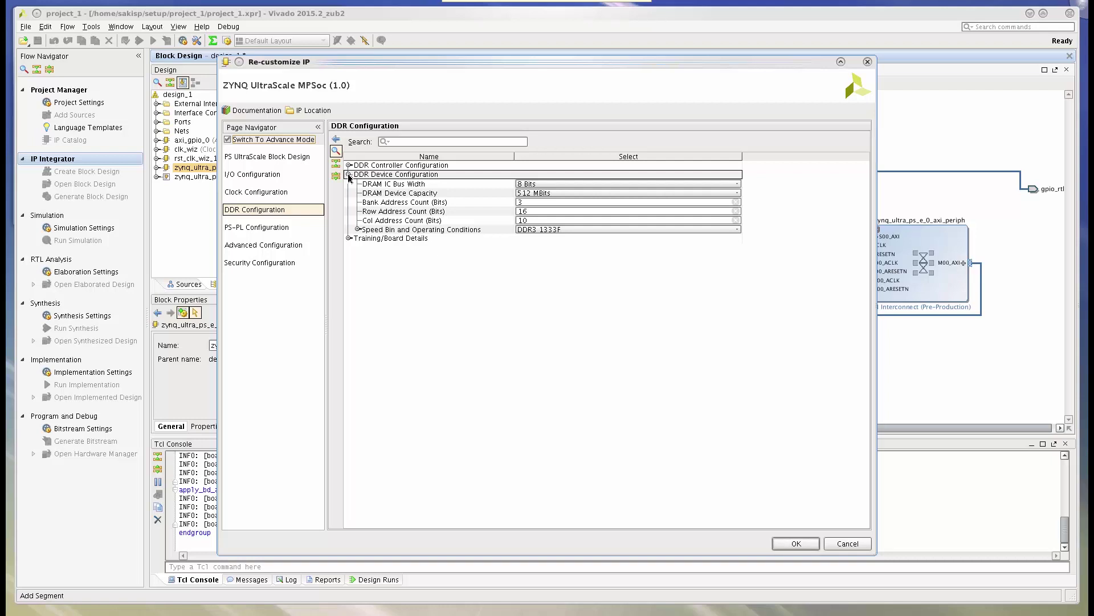
{"action": "left_click", "coordinate": [350, 166]}
{"action": "left_click", "coordinate": [348, 165]}
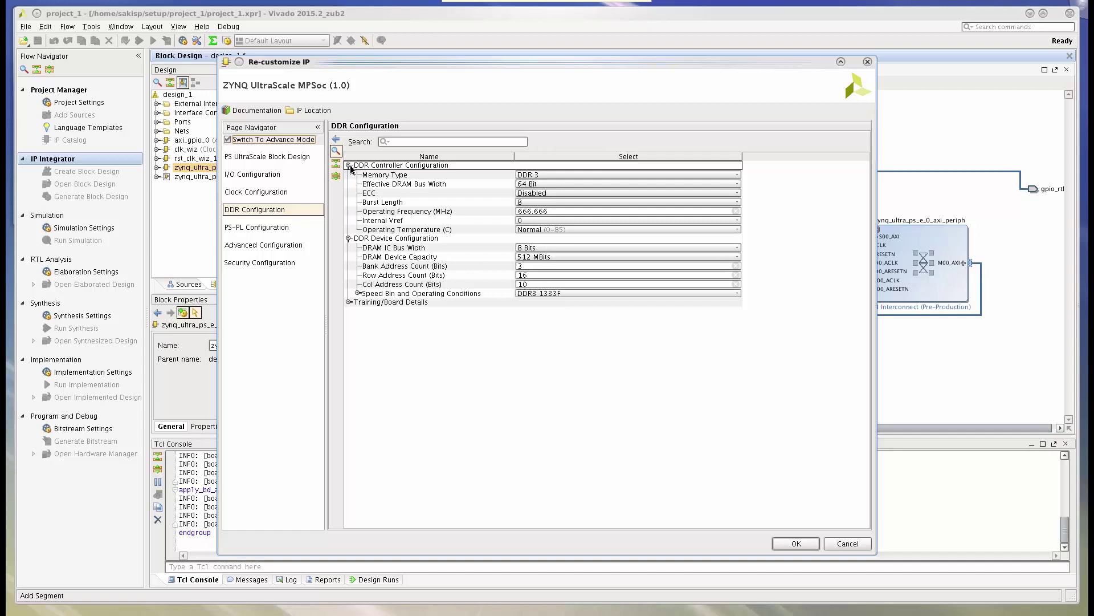
{"action": "left_click", "coordinate": [535, 176]}
{"action": "left_click", "coordinate": [536, 176]}
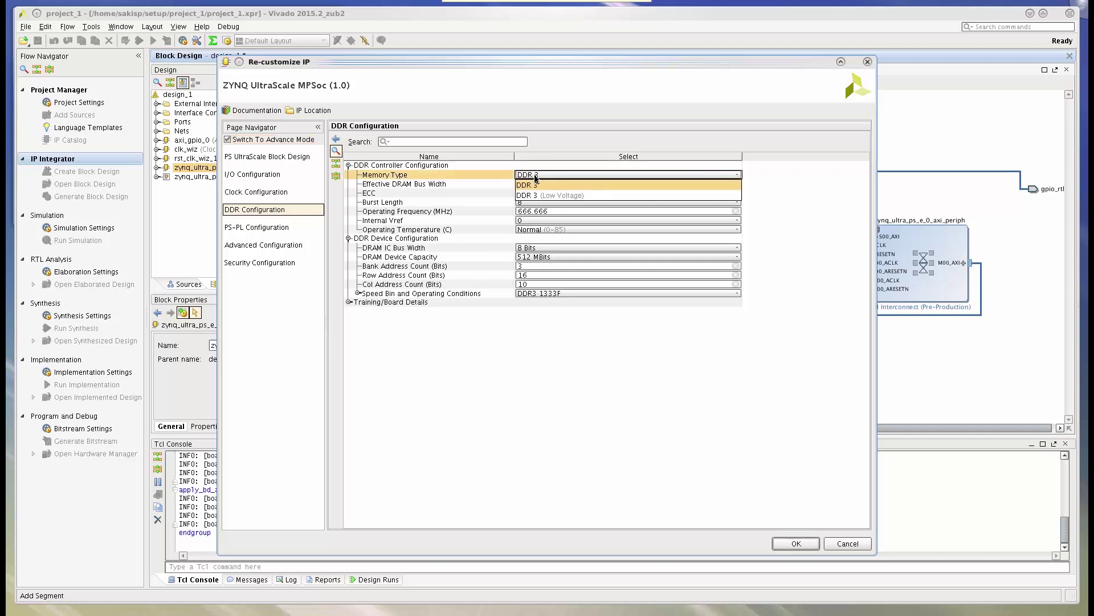
{"action": "left_click", "coordinate": [536, 177]}
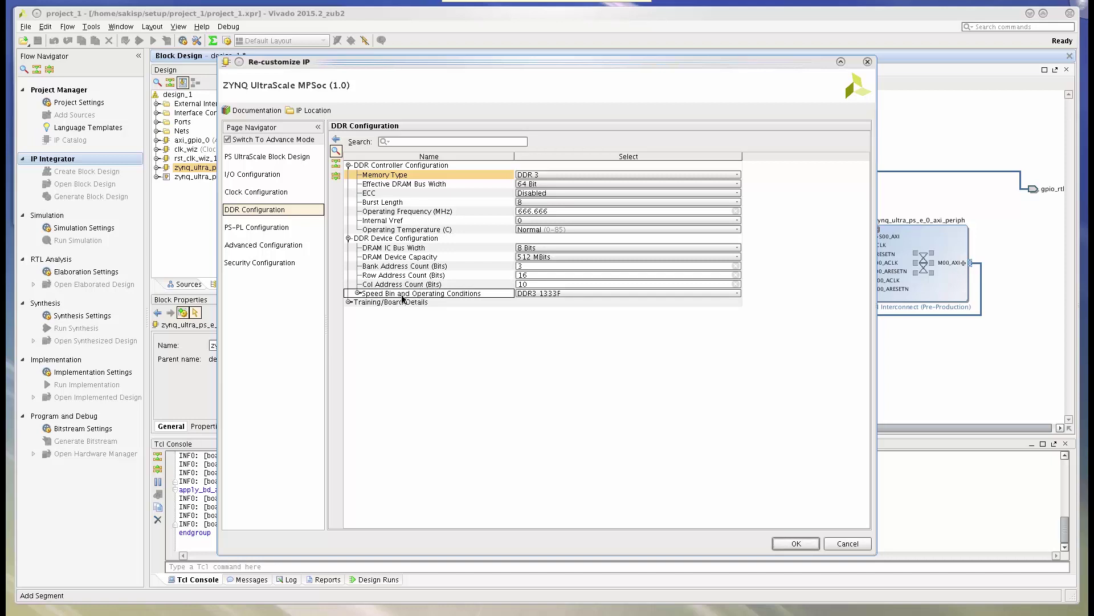
Examine the speed bin timing parameters, the DRAM training options and the board delay details of the DDR configuration
{"action": "left_click", "coordinate": [358, 293]}
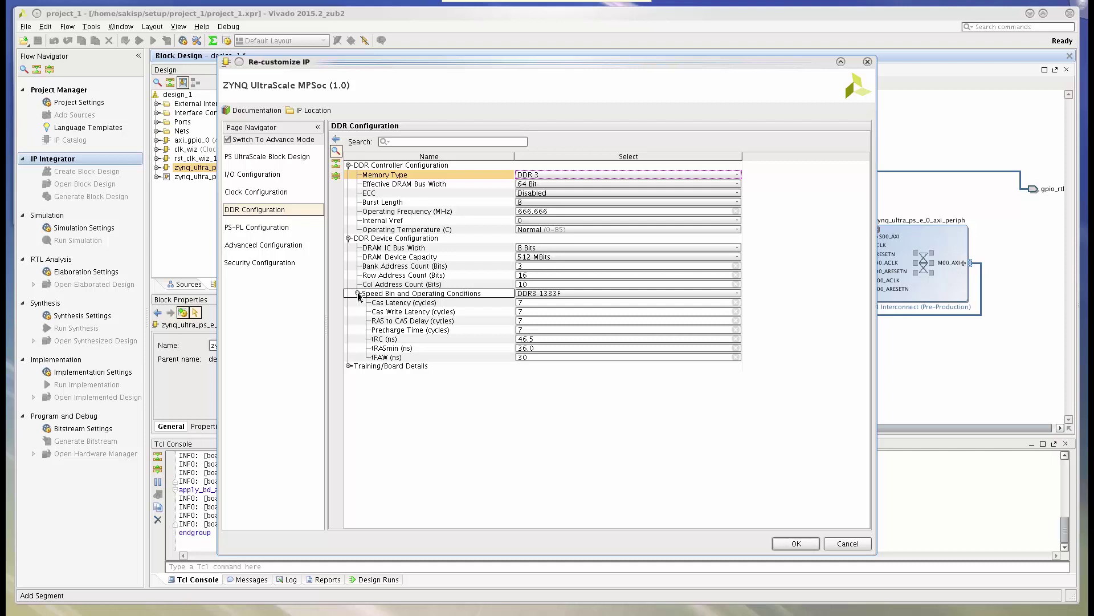
{"action": "left_click", "coordinate": [379, 305]}
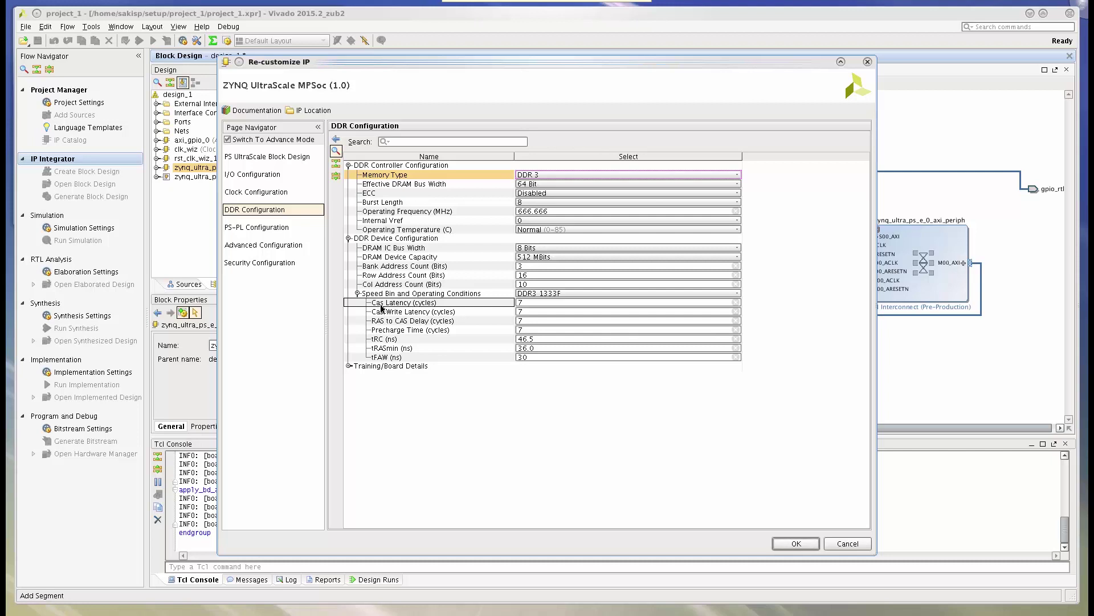
{"action": "left_click", "coordinate": [381, 313]}
{"action": "left_click", "coordinate": [380, 321]}
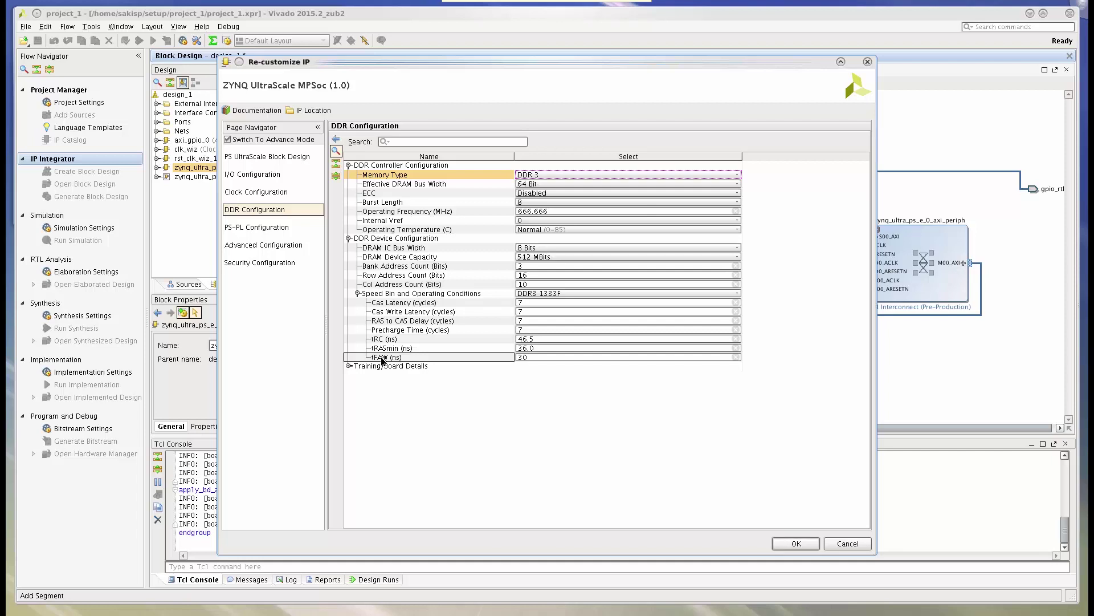
{"action": "left_click", "coordinate": [349, 366]}
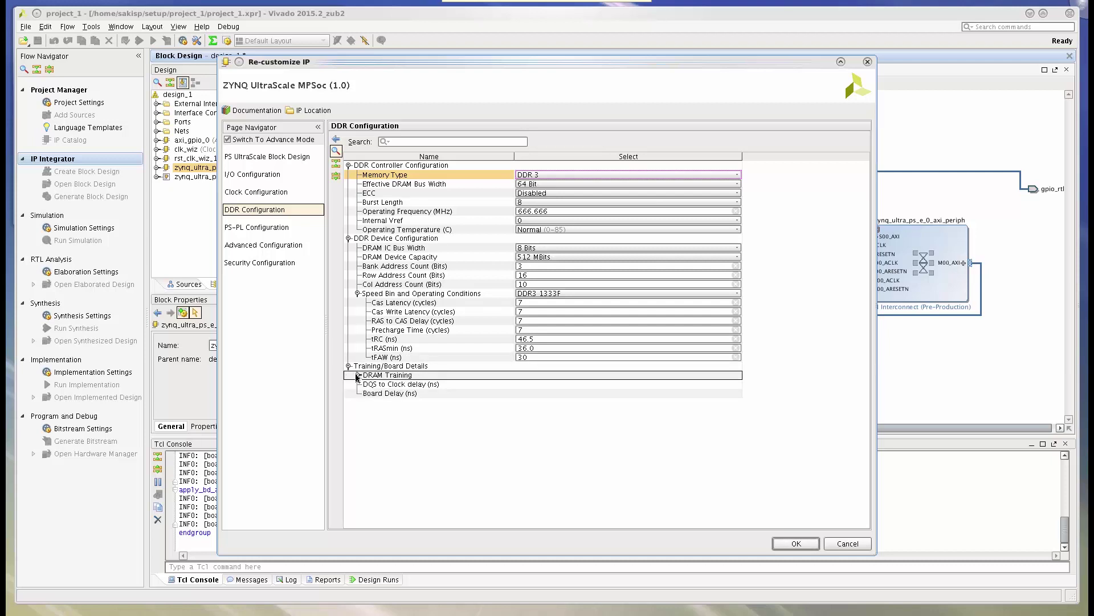
{"action": "left_click", "coordinate": [357, 375]}
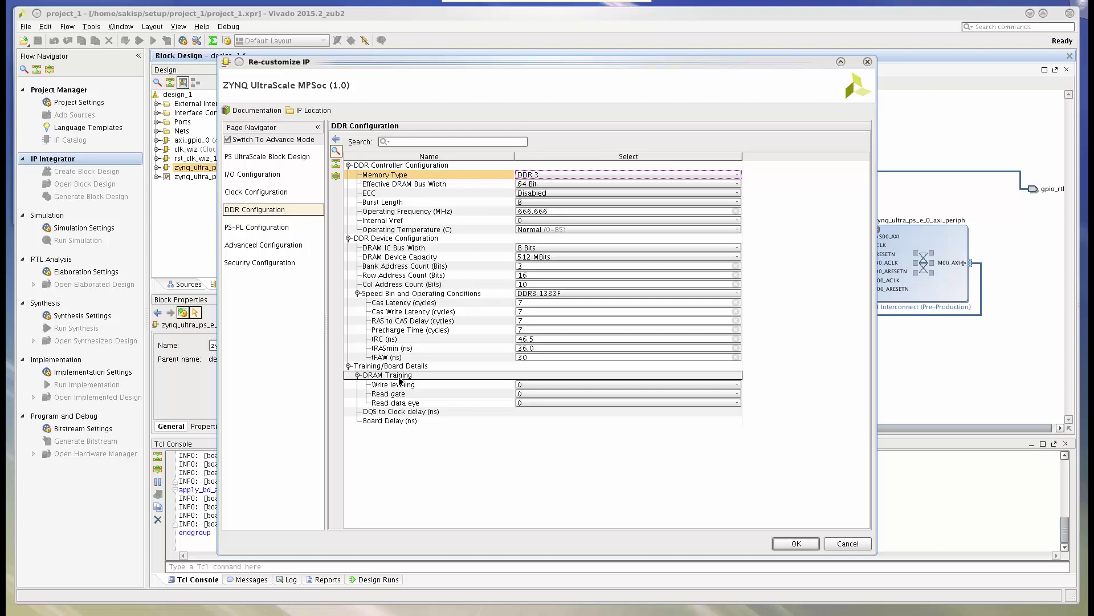
{"action": "left_click", "coordinate": [384, 393]}
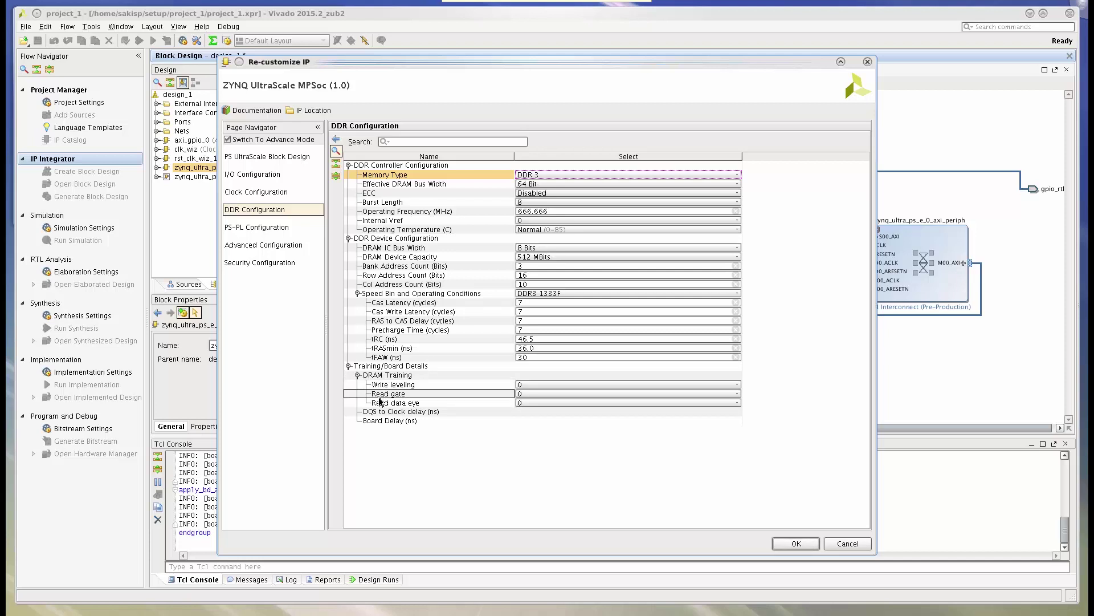
{"action": "left_click", "coordinate": [387, 403]}
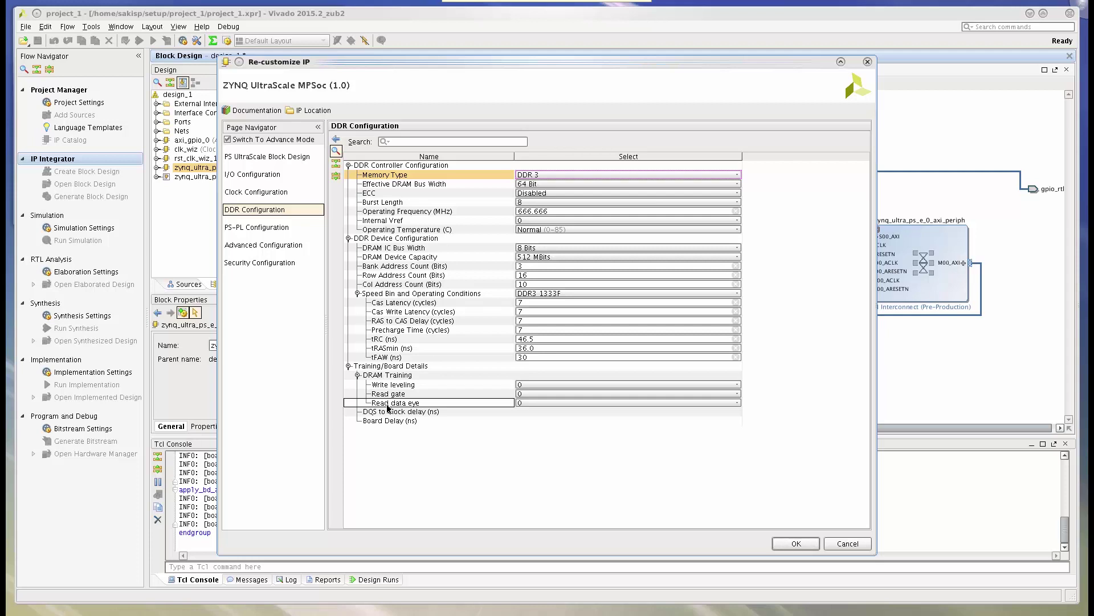
{"action": "left_click", "coordinate": [392, 412]}
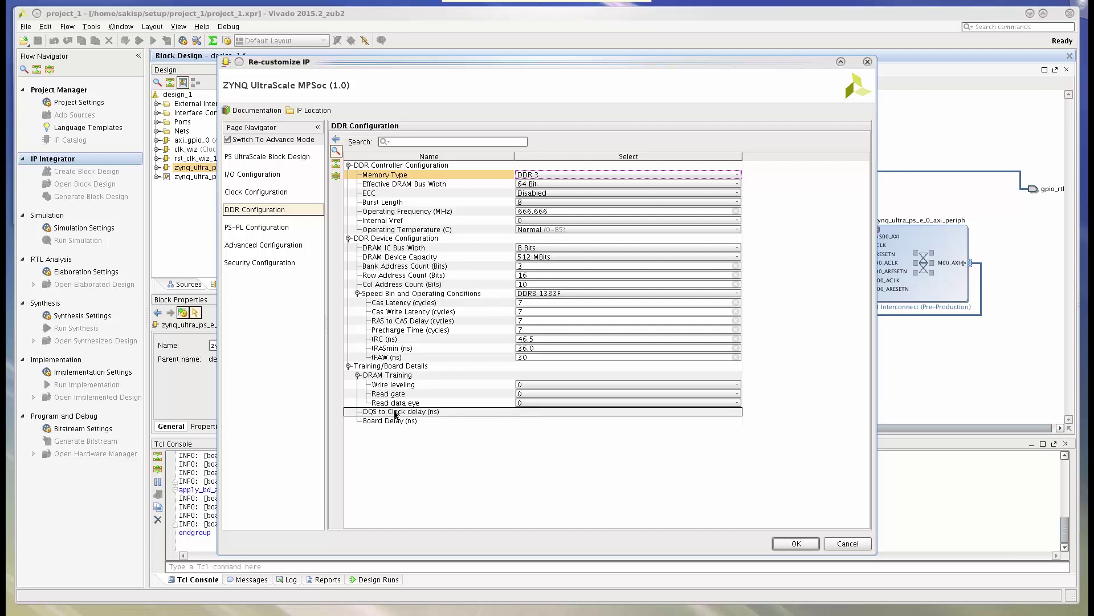
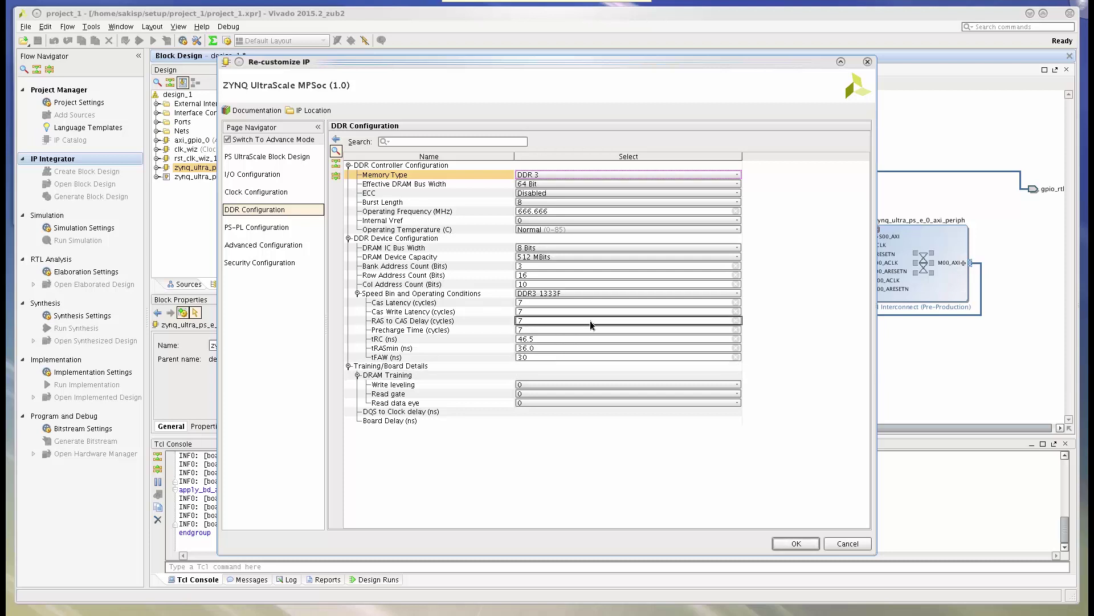
Set the DDR speed bin to DDR3 1600K and check the tRC, tRASmin and tFAW timings
{"action": "left_click", "coordinate": [610, 294]}
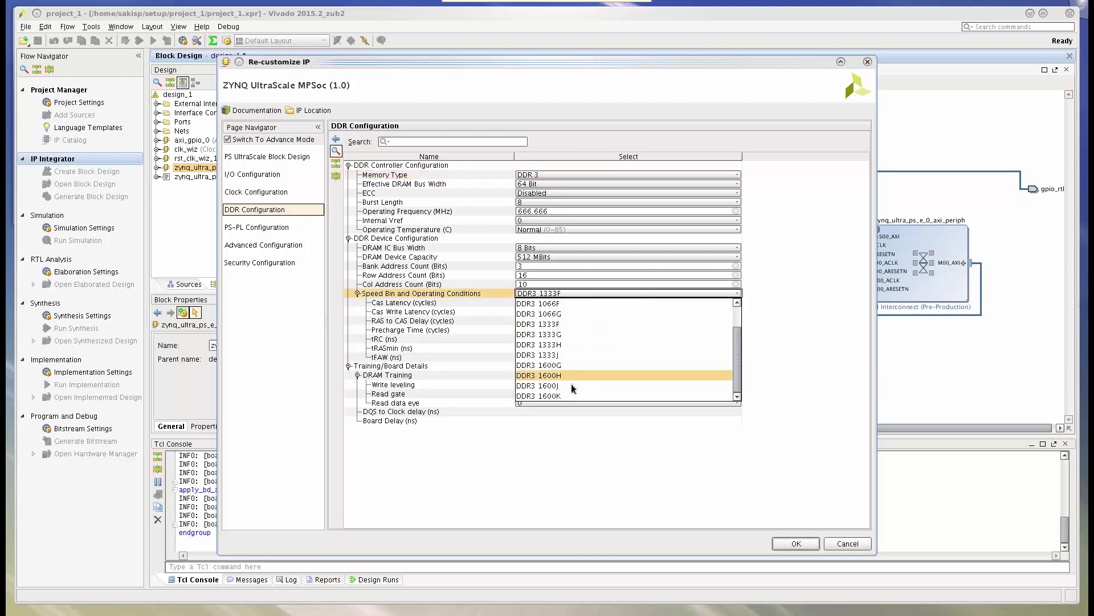
{"action": "left_click", "coordinate": [558, 396]}
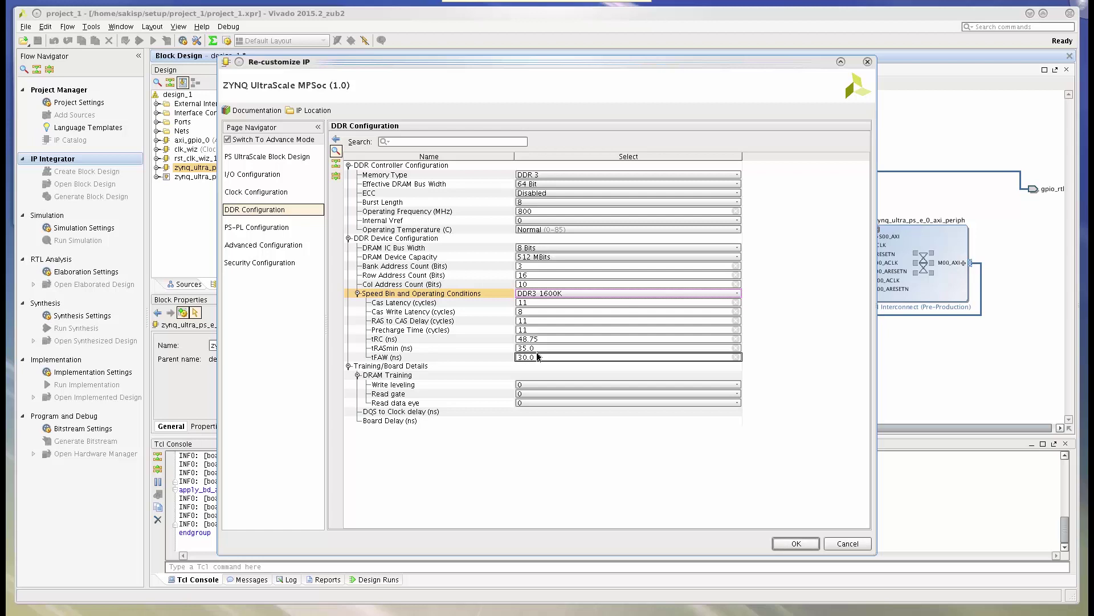
{"action": "left_click", "coordinate": [538, 341]}
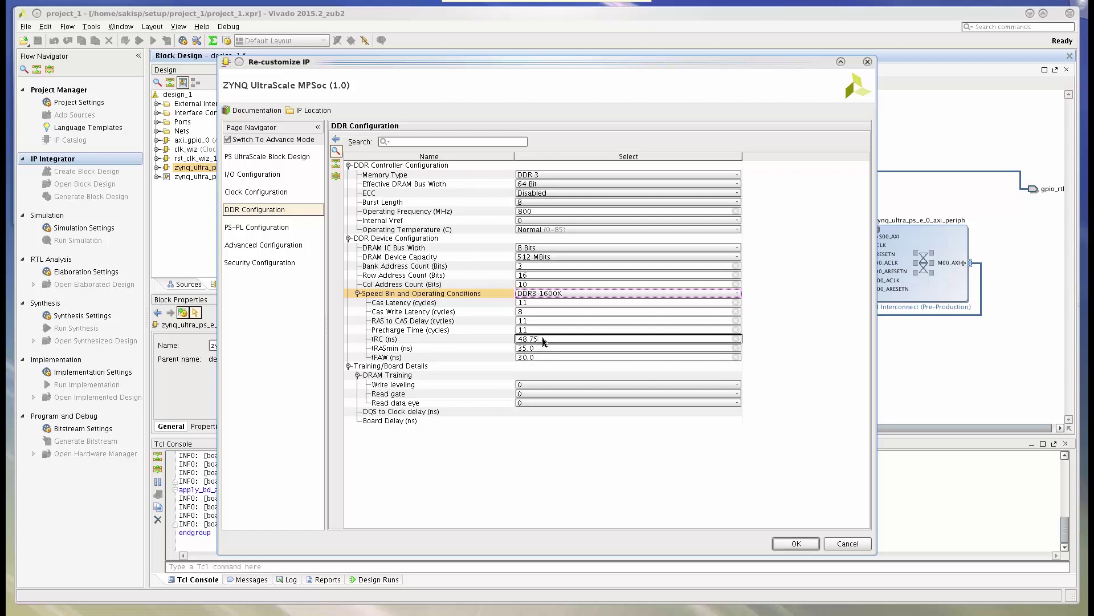
{"action": "left_click", "coordinate": [539, 349]}
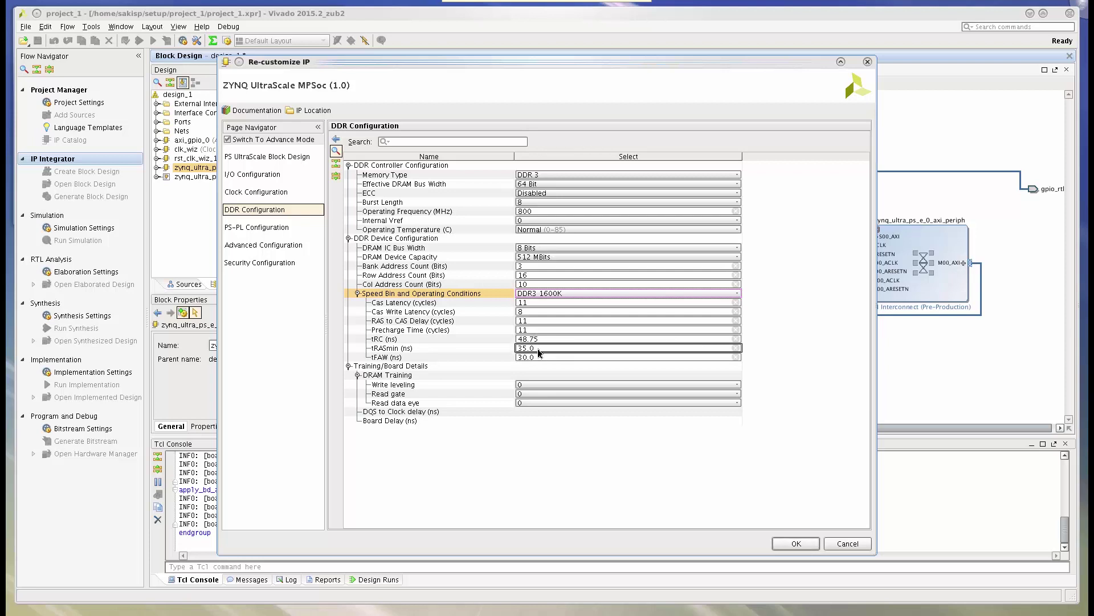
{"action": "left_click", "coordinate": [538, 357]}
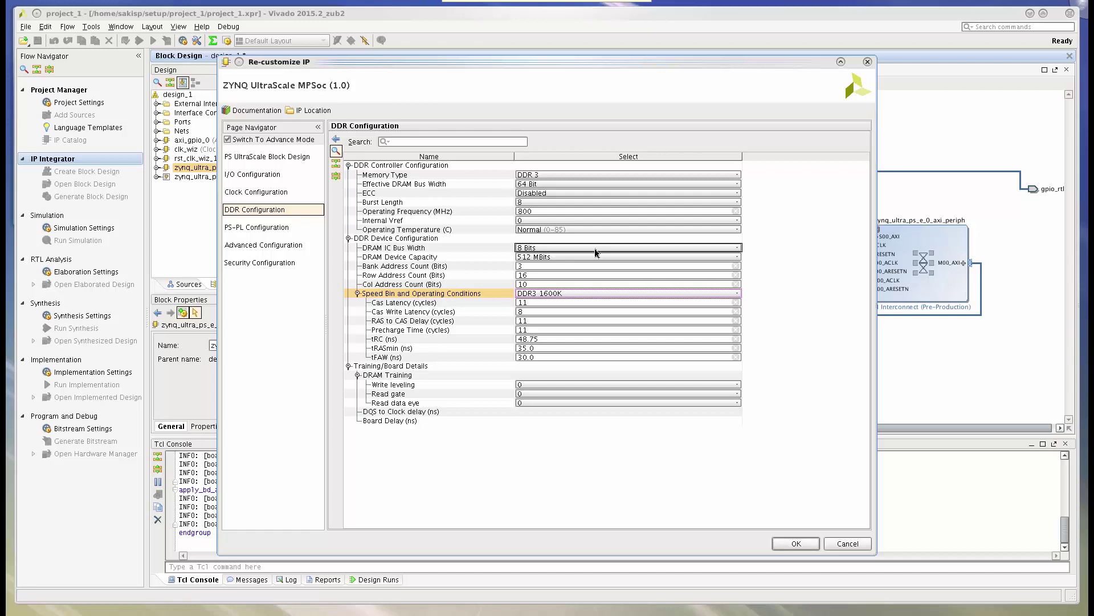
Set the DRAM device capacity to 8192 MBits
{"action": "left_click", "coordinate": [593, 257]}
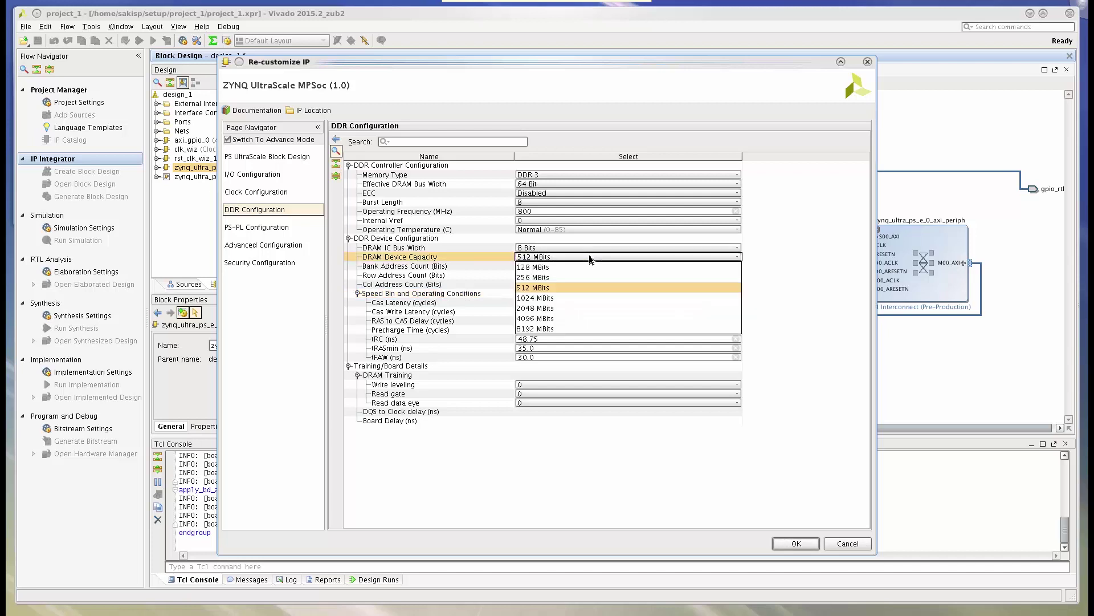
{"action": "left_click", "coordinate": [553, 329]}
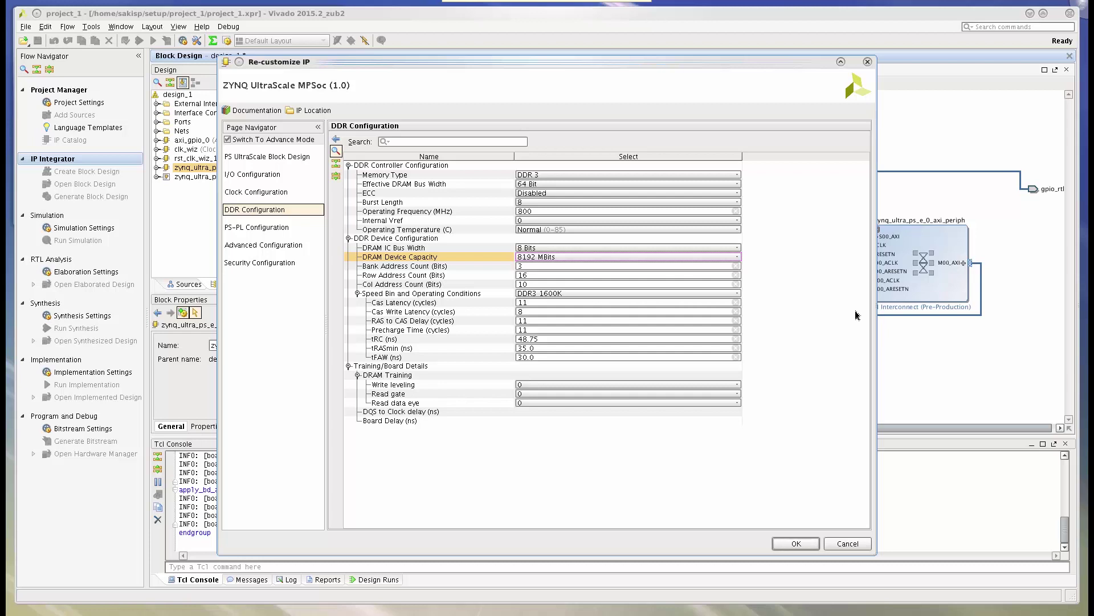
{"action": "left_click", "coordinate": [694, 275]}
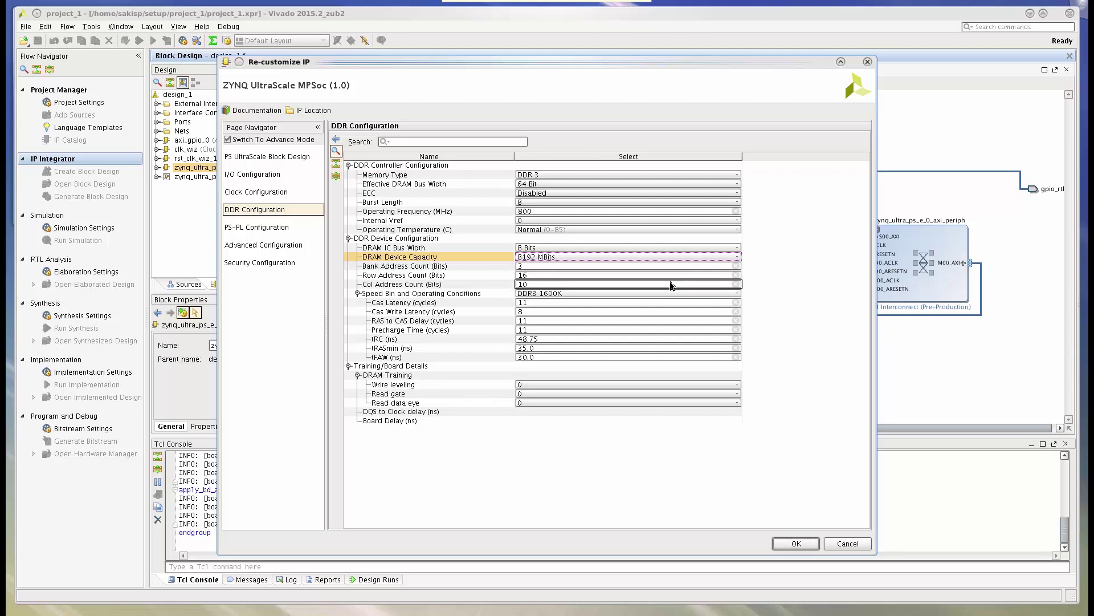
Set the column address count to 11 bits and apply the Zynq UltraScale+ MPSoC customization
{"action": "left_click", "coordinate": [669, 284]}
{"action": "key", "text": "BackSpace"}
{"action": "key", "text": "BackSpace"}
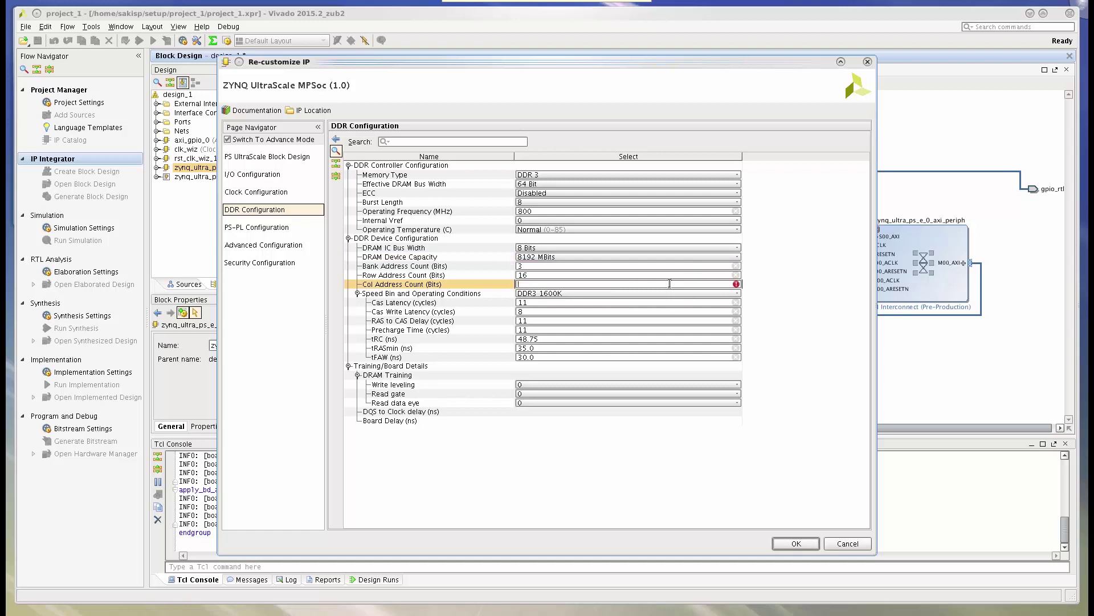
{"action": "type", "text": "11"}
{"action": "key", "text": "Return"}
{"action": "left_click", "coordinate": [795, 544]}
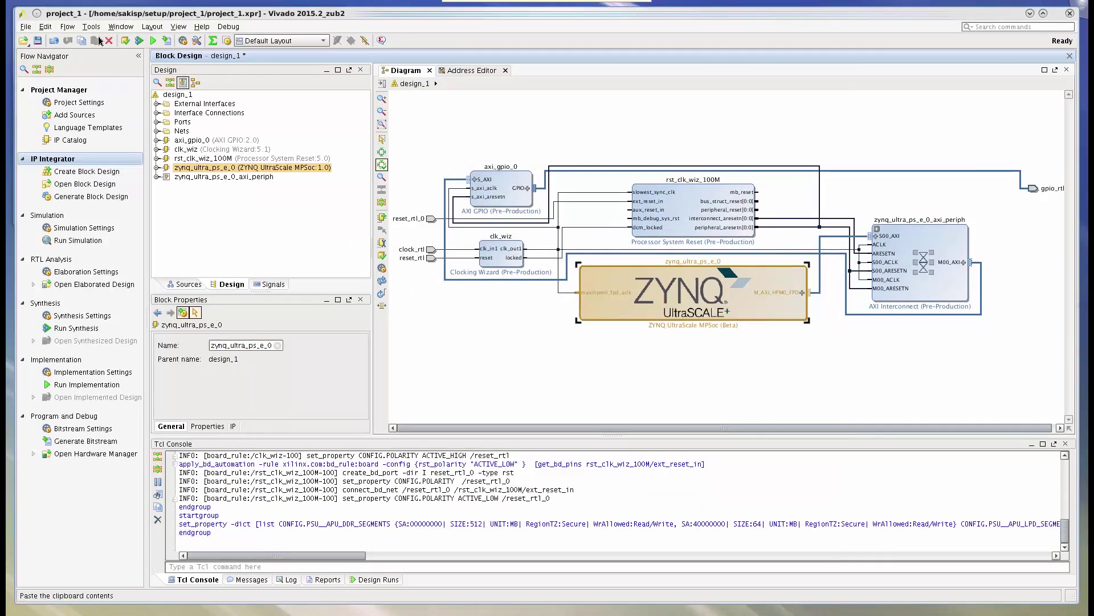
Save the block design and create an HDL wrapper for design_1 that Vivado manages and auto-updates
{"action": "left_click", "coordinate": [38, 41]}
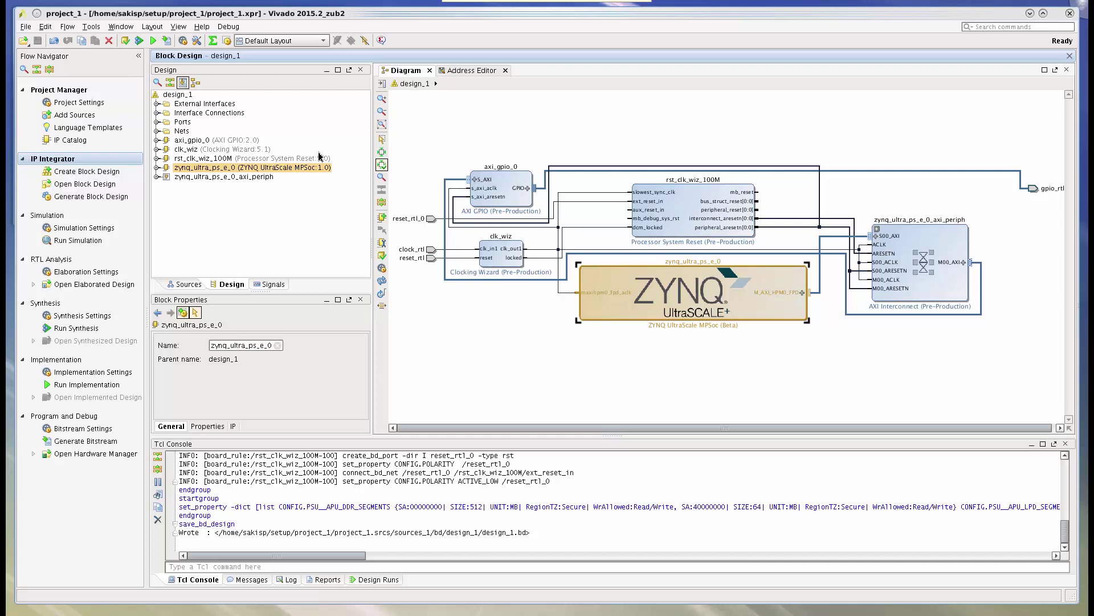
{"action": "left_click", "coordinate": [171, 285]}
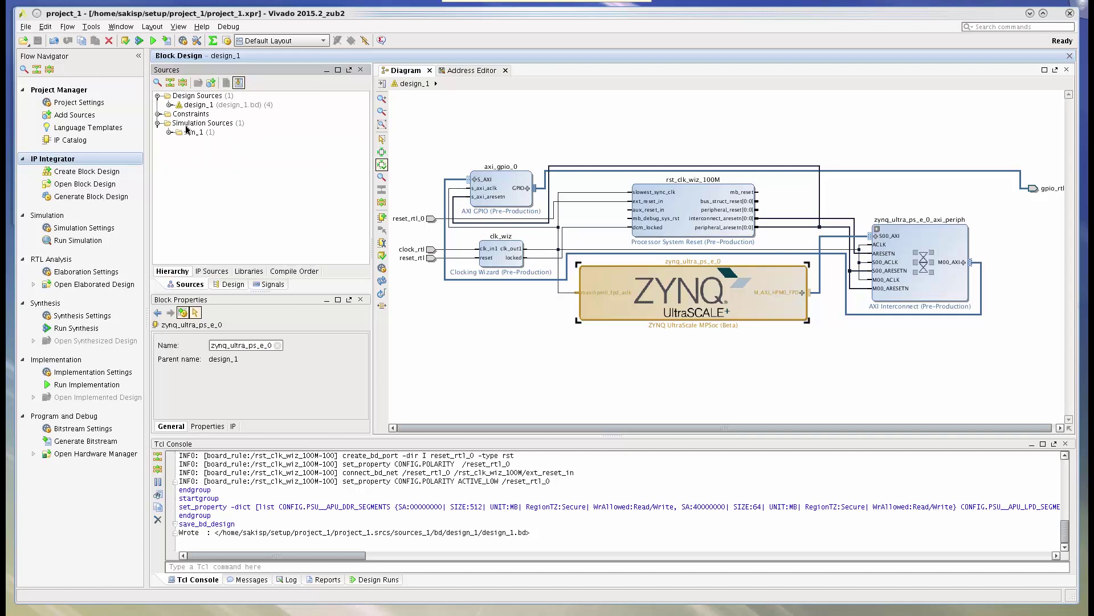
{"action": "right_click", "coordinate": [193, 105]}
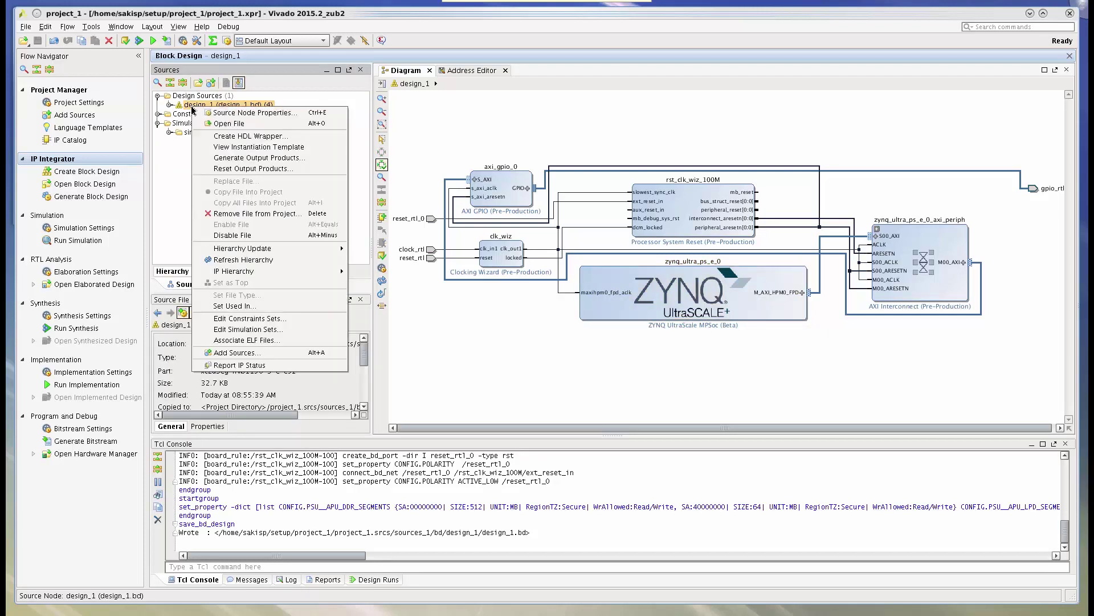
{"action": "left_click", "coordinate": [233, 137]}
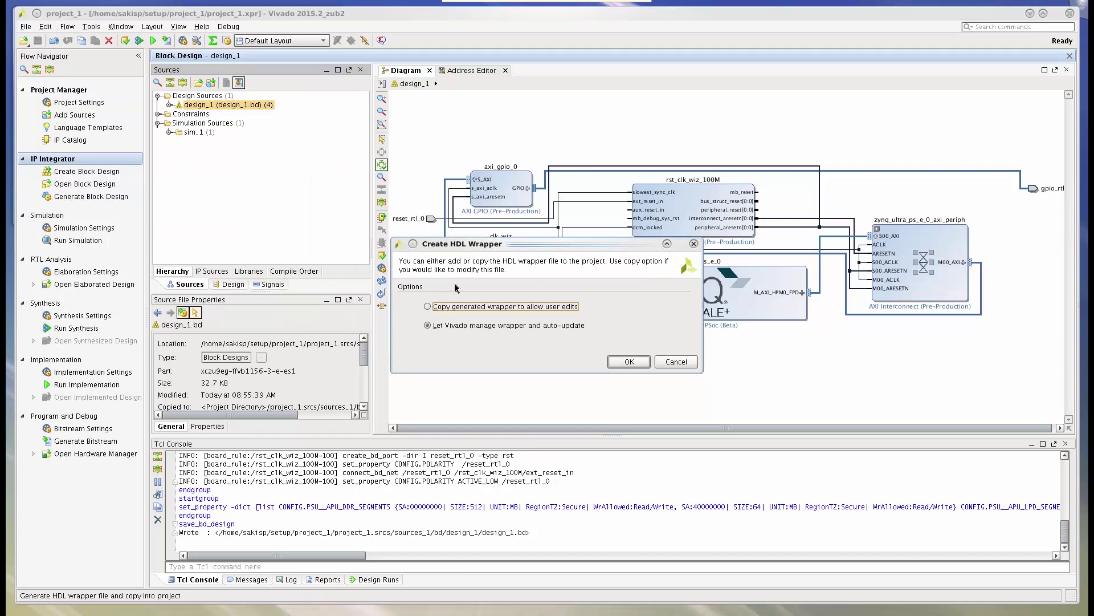
{"action": "left_click", "coordinate": [624, 363]}
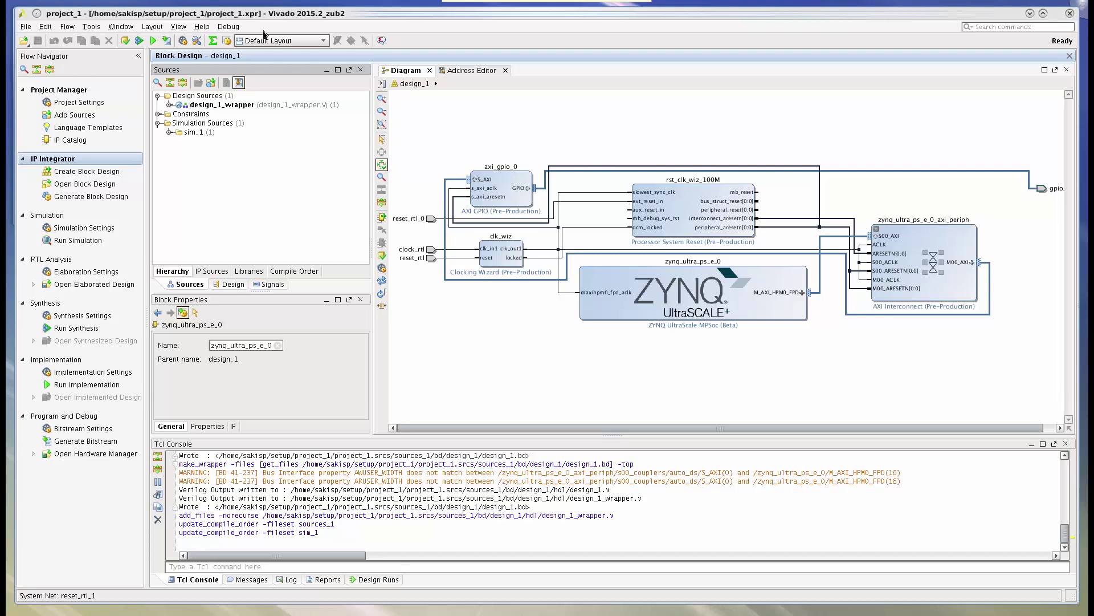
Export the hardware platform local to the project without the bitstream, generating the output products for design_1.bd
{"action": "left_click", "coordinate": [25, 29]}
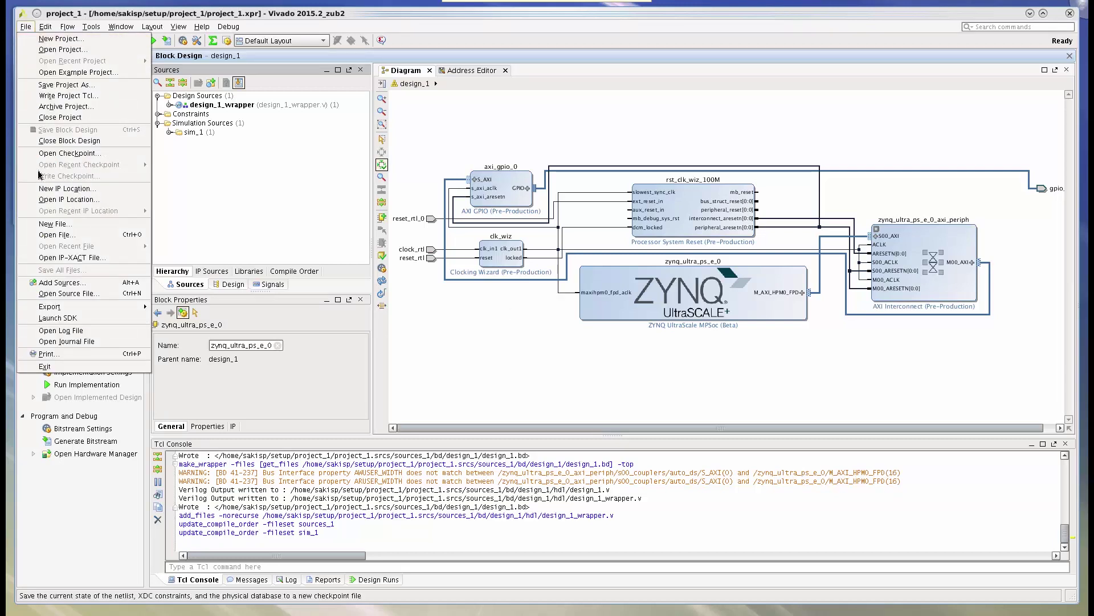
{"action": "mouse_move", "coordinate": [71, 309]}
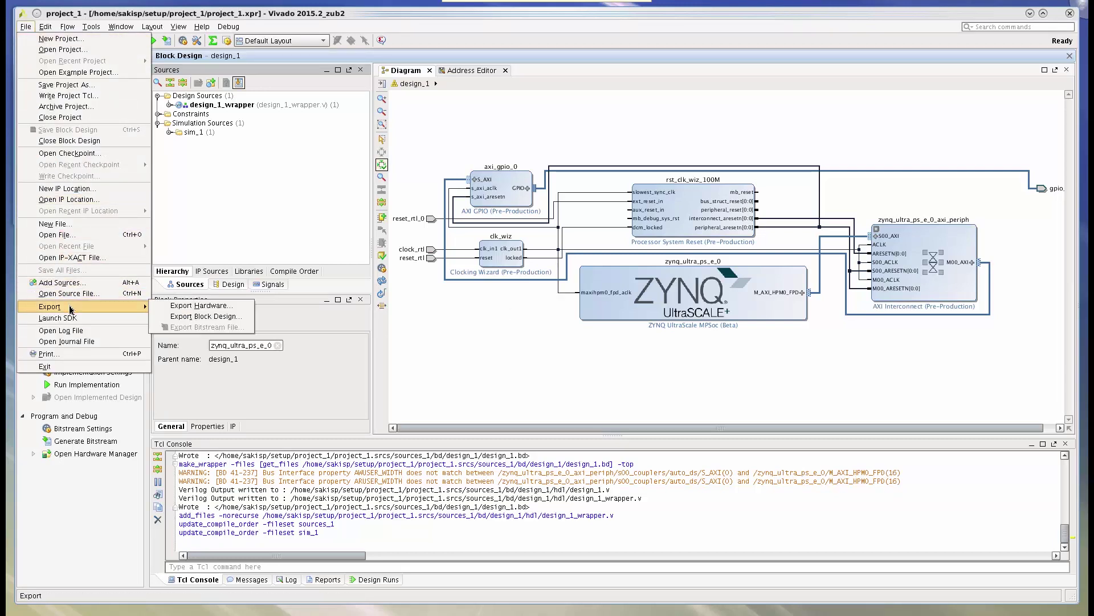
{"action": "left_click", "coordinate": [184, 307]}
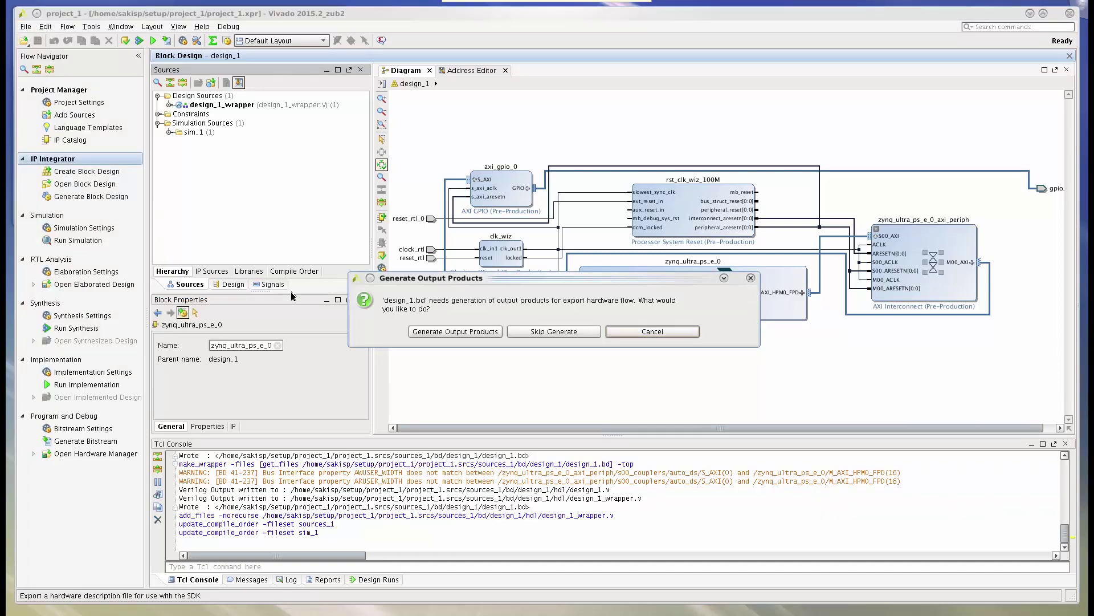
{"action": "left_click", "coordinate": [441, 333]}
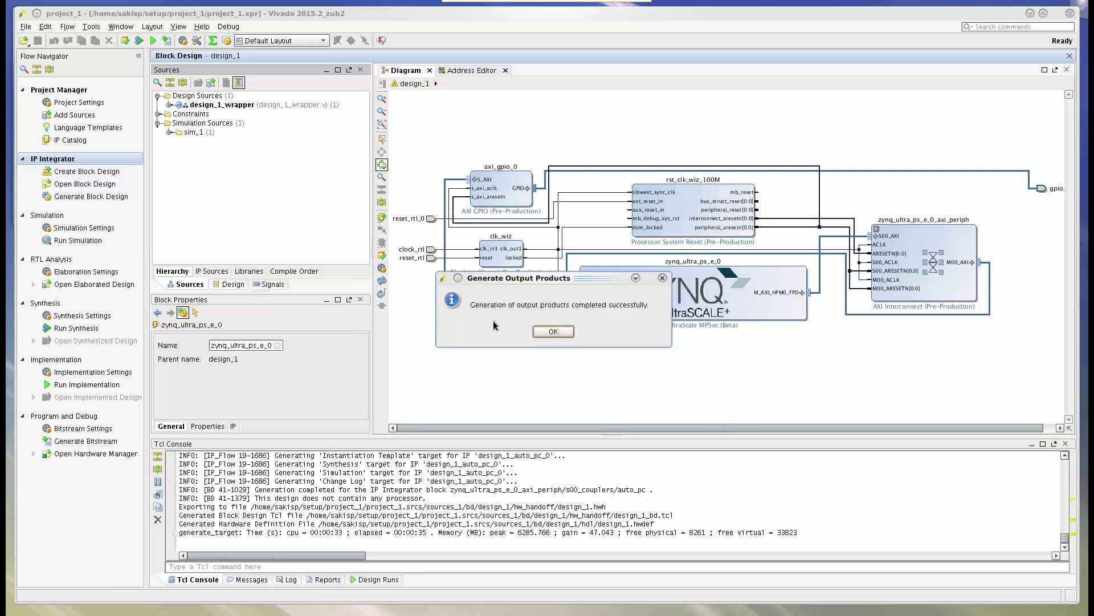
{"action": "left_click", "coordinate": [547, 335]}
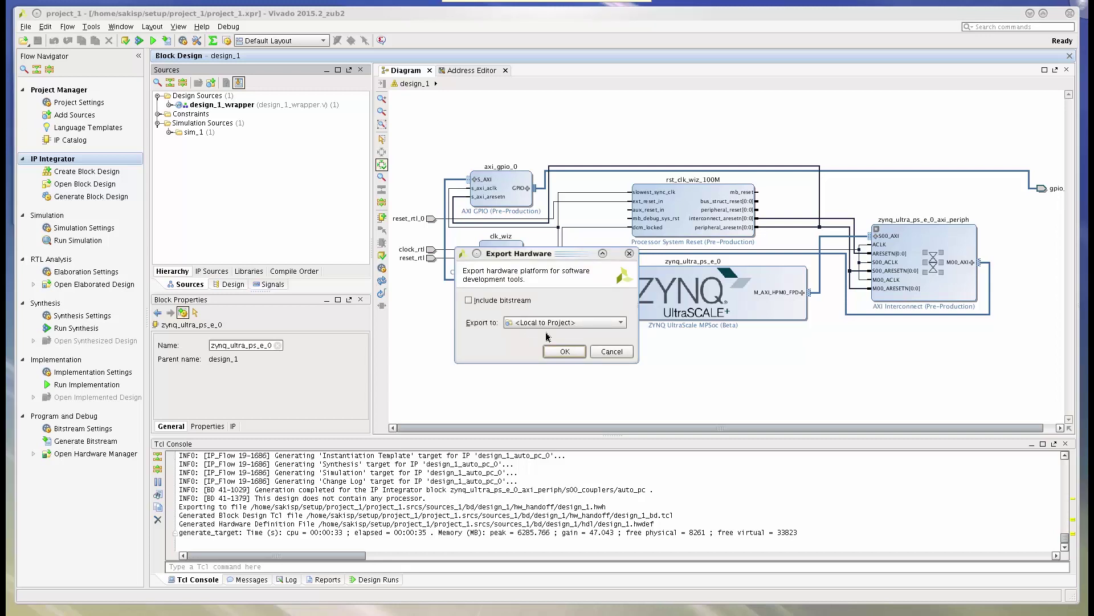
{"action": "left_click", "coordinate": [560, 350]}
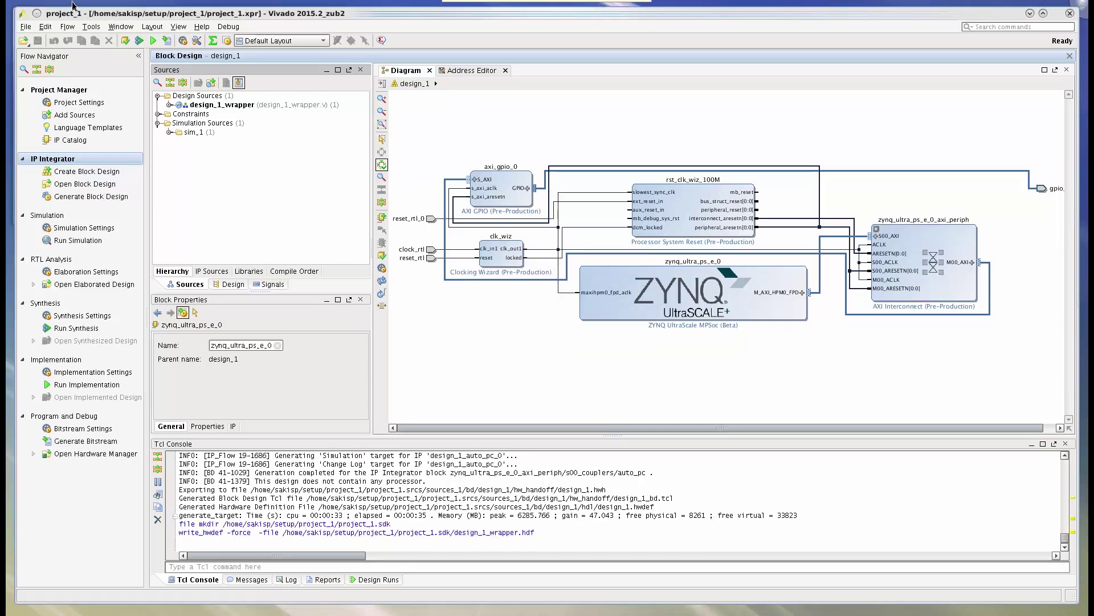
Launch Xilinx SDK with the exported location and workspace both local to the project, and maximize its window
{"action": "left_click", "coordinate": [27, 27]}
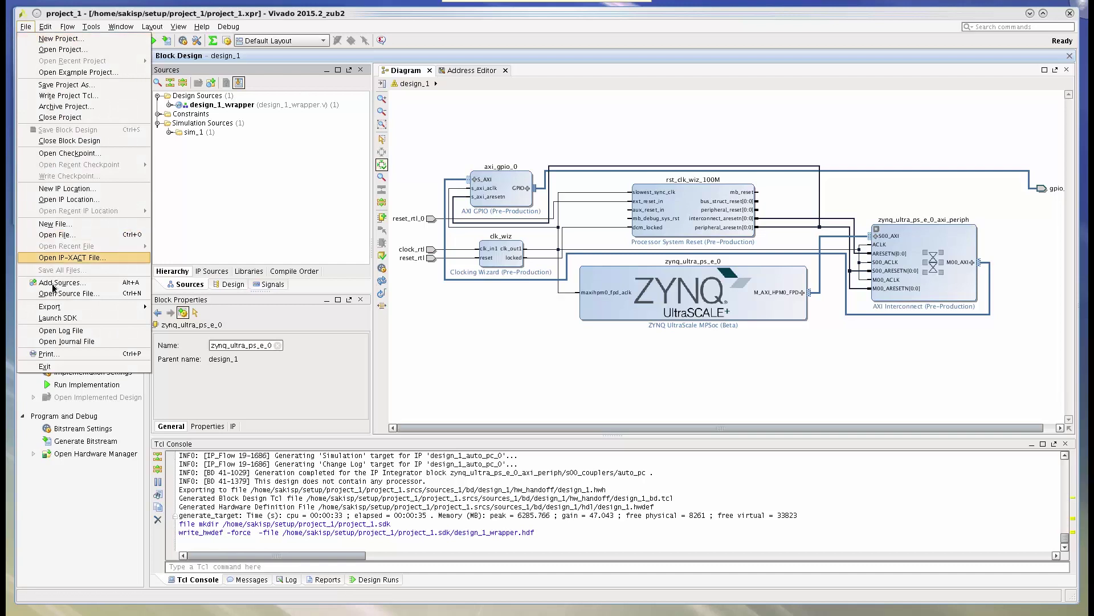
{"action": "left_click", "coordinate": [56, 319]}
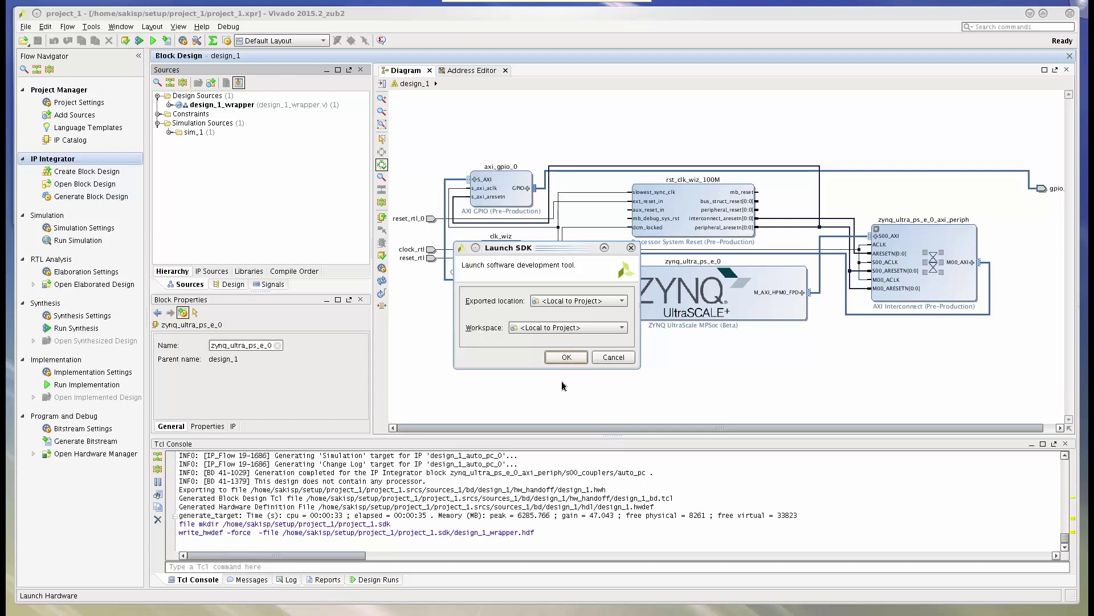
{"action": "left_click", "coordinate": [570, 357]}
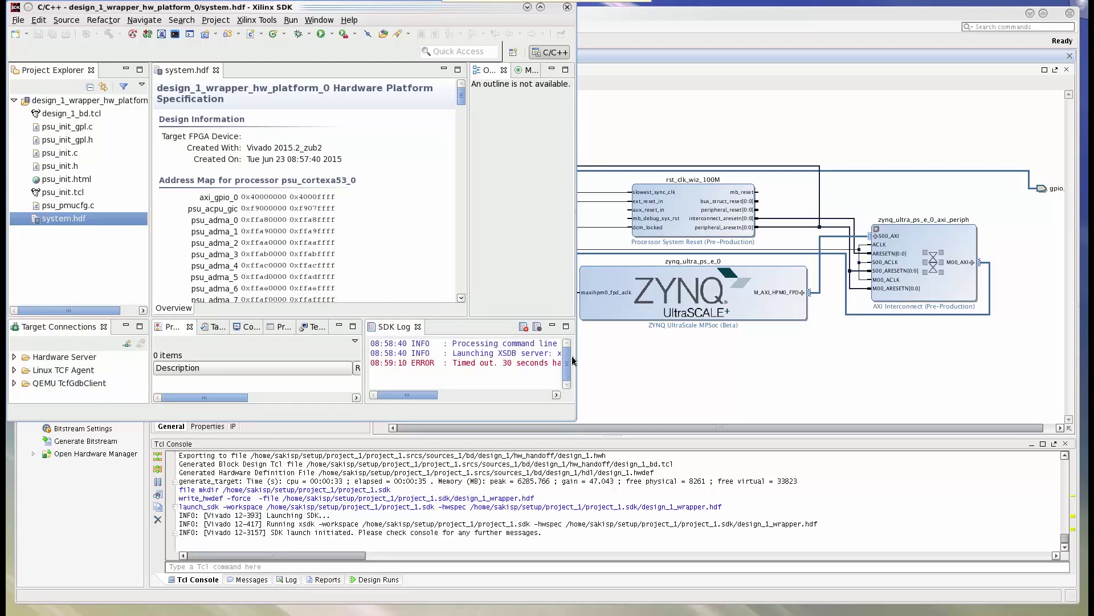
{"action": "left_click", "coordinate": [541, 8]}
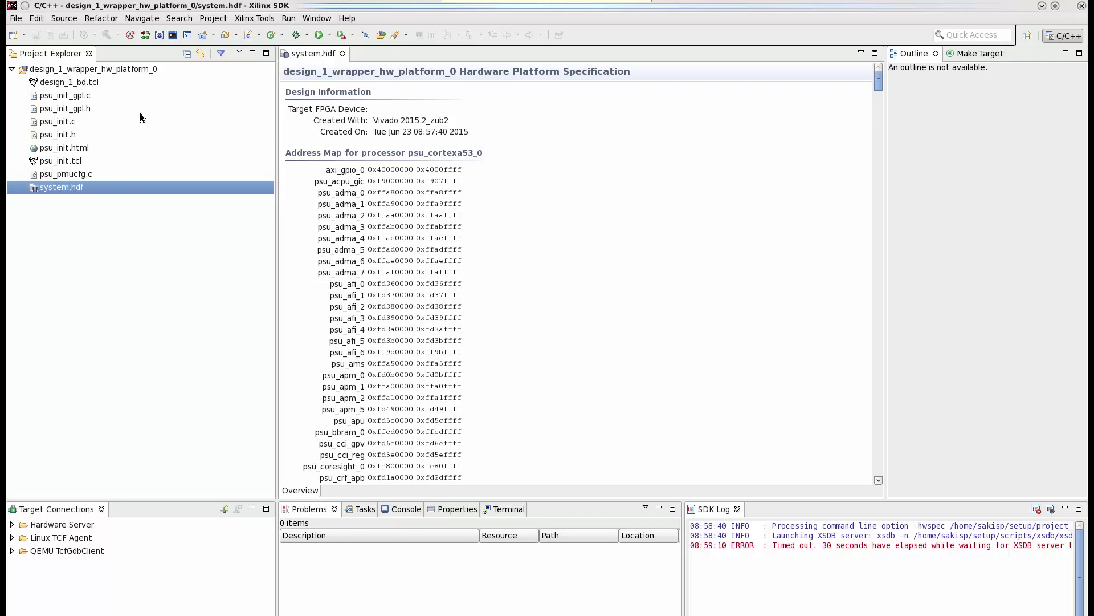
Review psu_init.h, psu_init.c down to its psu_init() function, and the psu_init.html report in the hardware platform project, declining the scalability settings change
{"action": "left_click", "coordinate": [59, 135]}
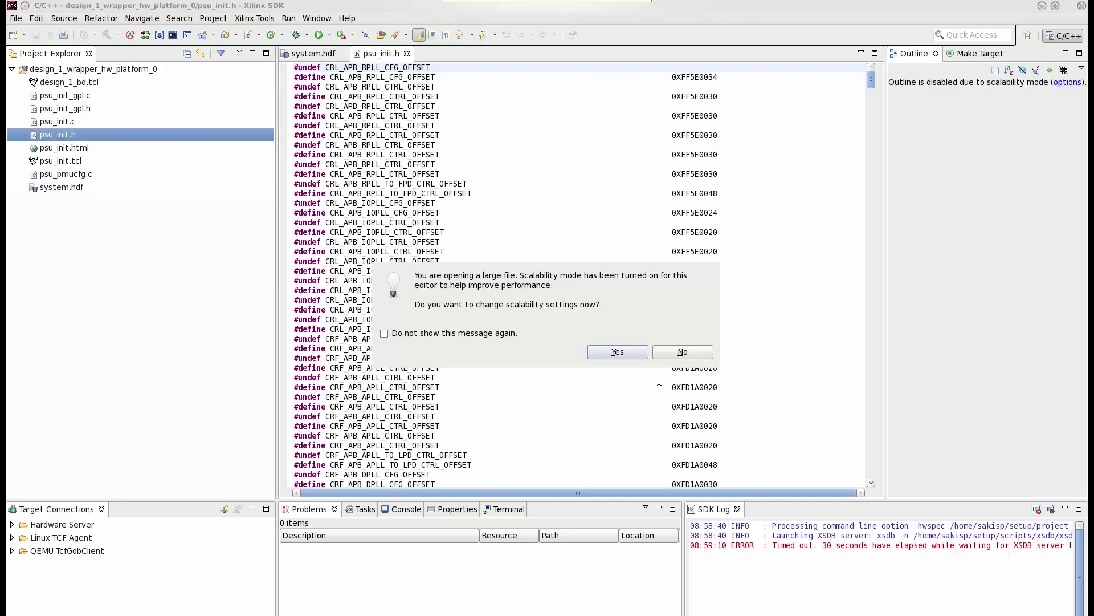
{"action": "left_click", "coordinate": [684, 353]}
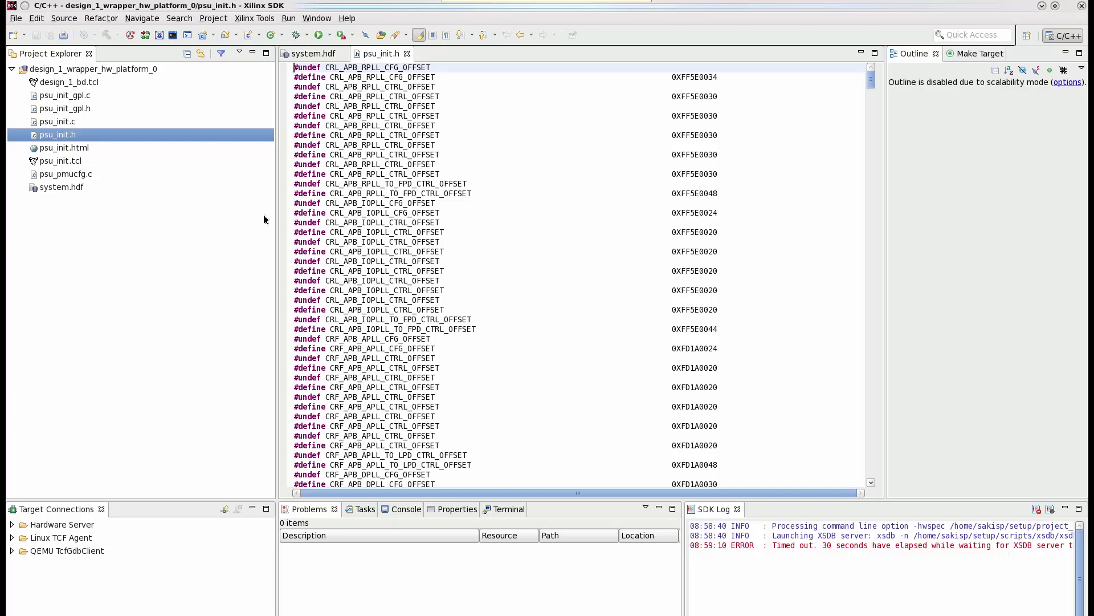
{"action": "double_click", "coordinate": [64, 123]}
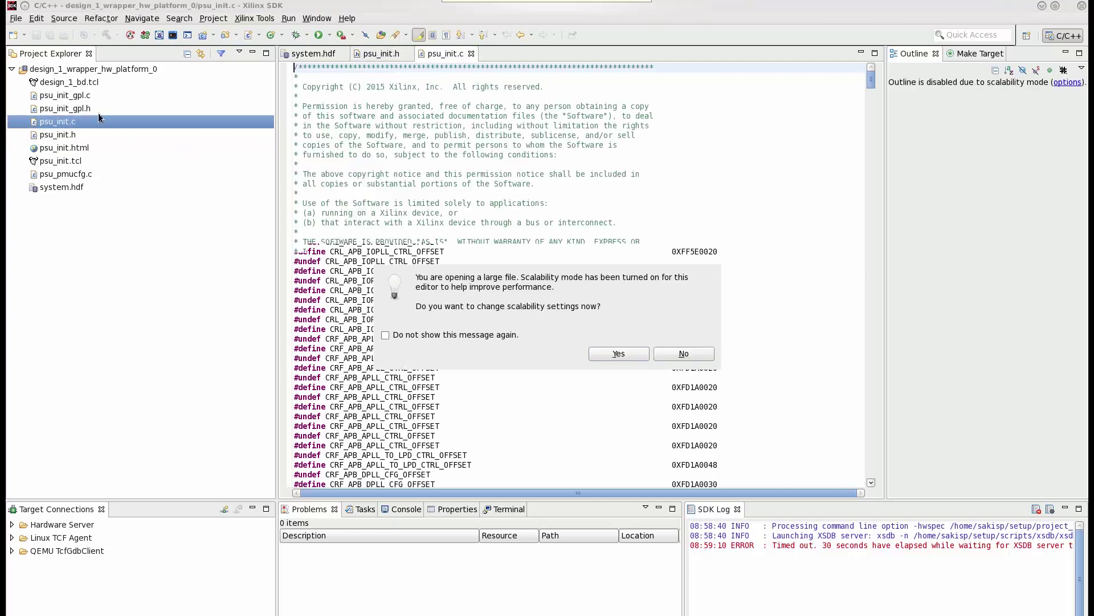
{"action": "left_click", "coordinate": [684, 354]}
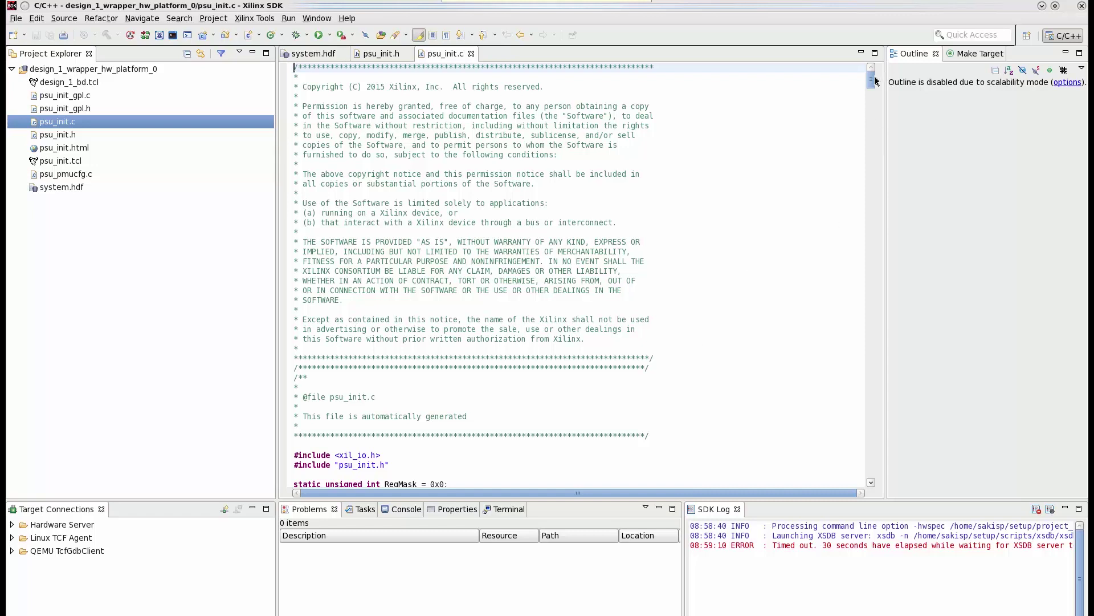
{"action": "left_click_drag", "start_coordinate": [871, 81], "coordinate": [871, 480]}
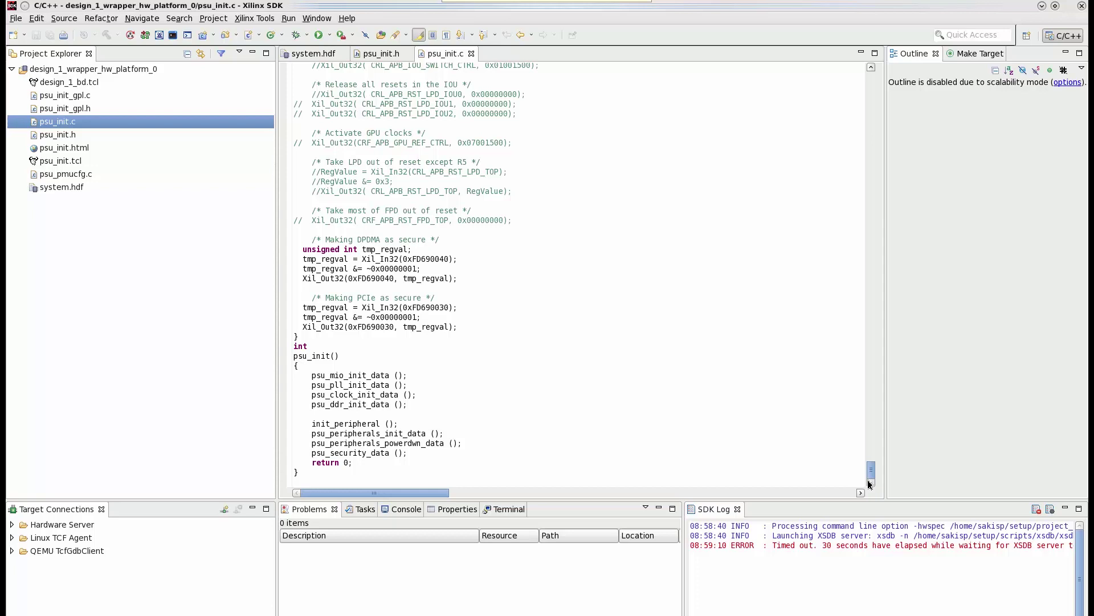
{"action": "double_click", "coordinate": [68, 148]}
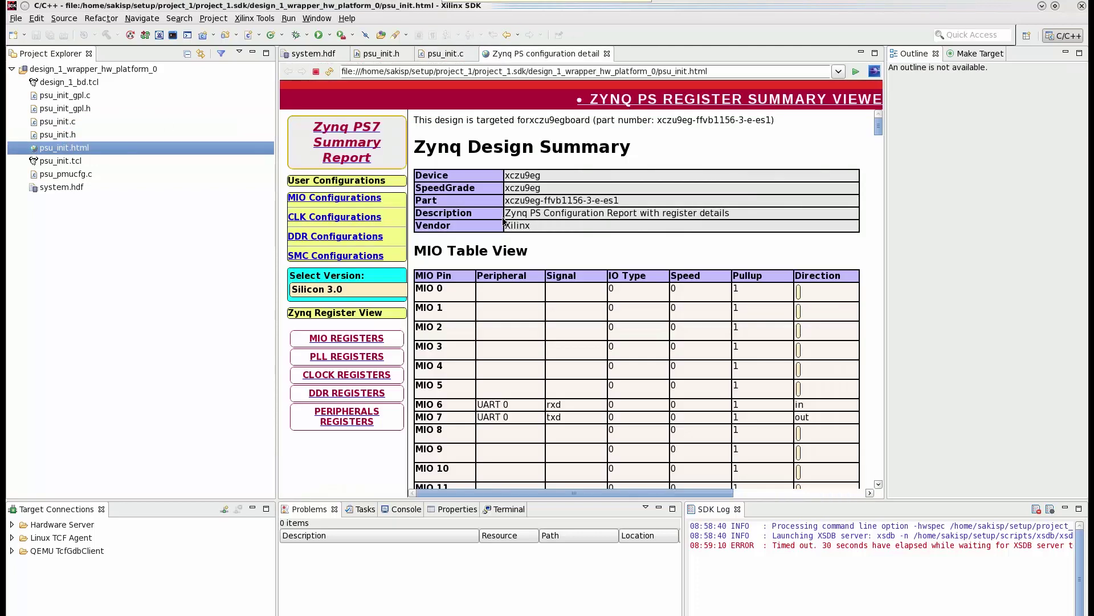